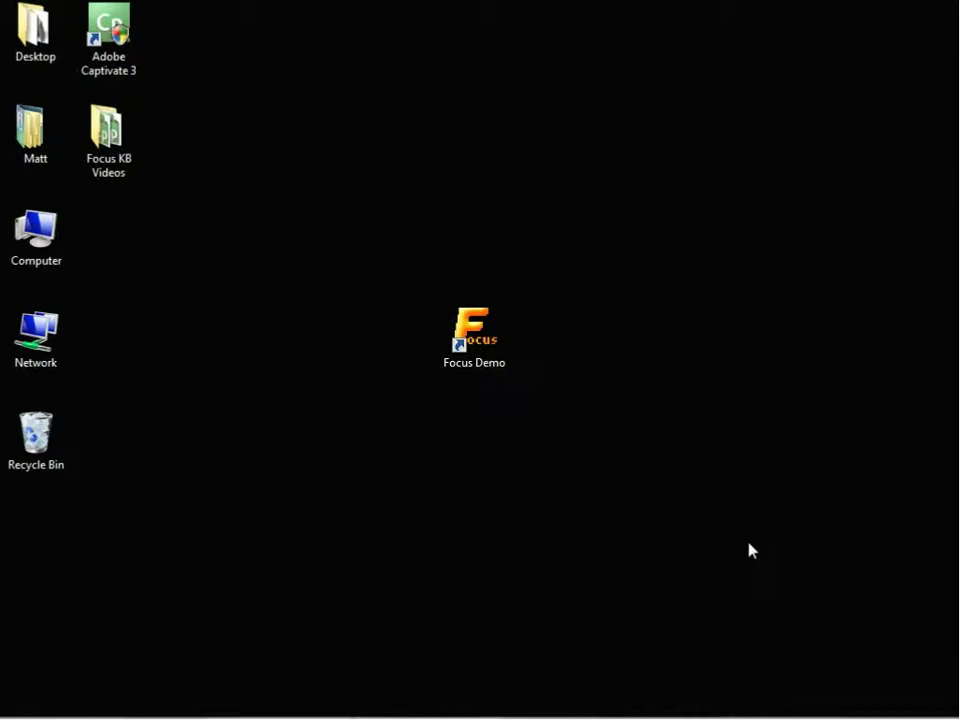
Open Windows Display Settings through the desktop's Personalize options.
{"action": "right_click", "coordinate": [357, 520]}
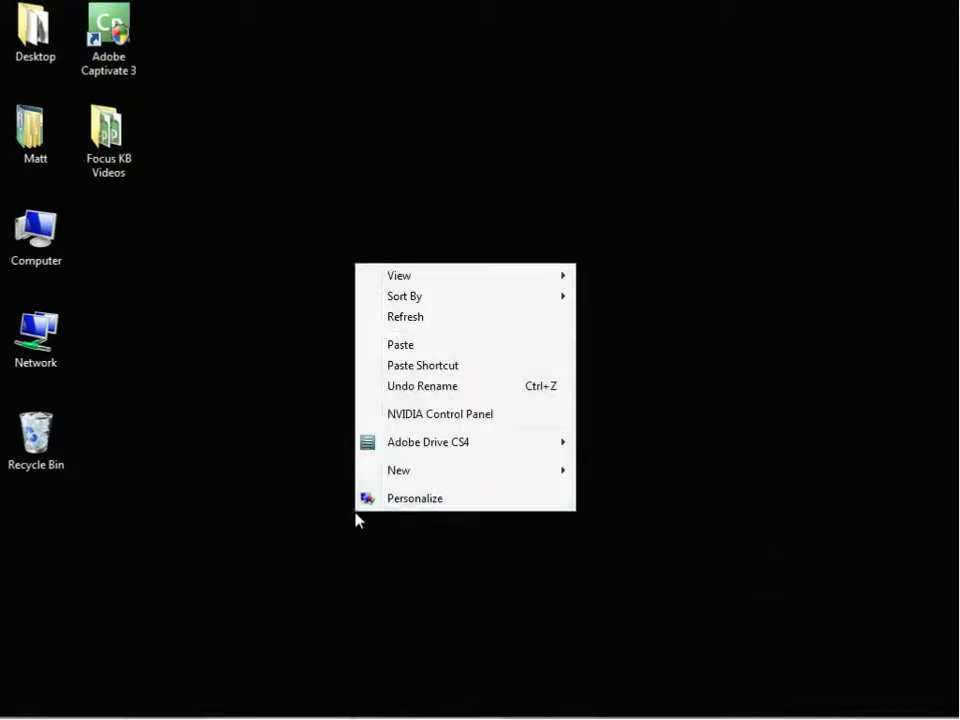
{"action": "left_click", "coordinate": [401, 501]}
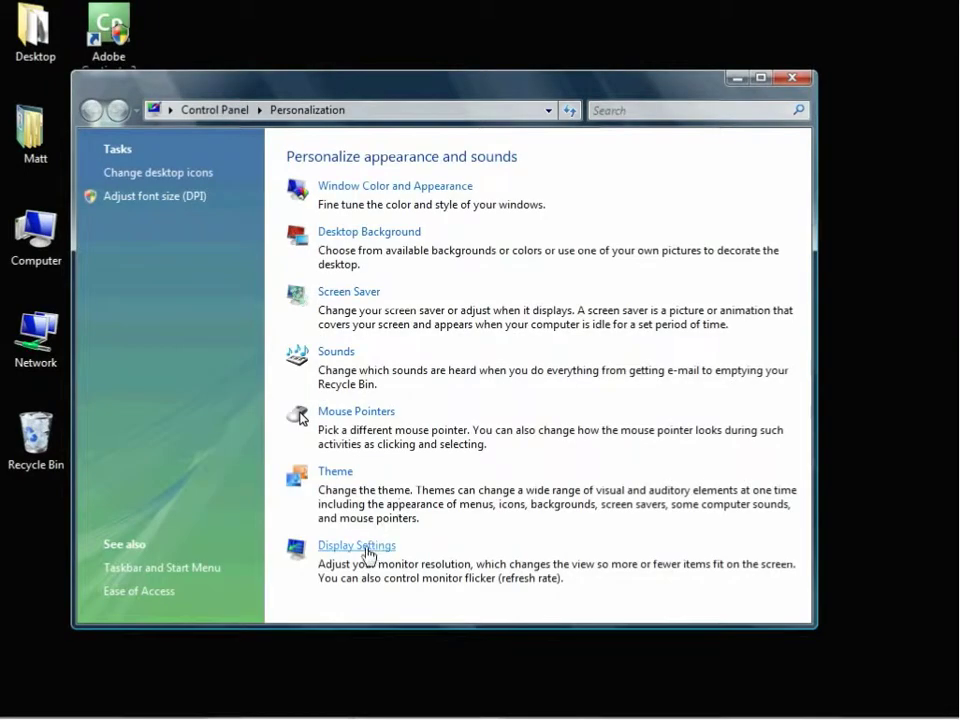
{"action": "left_click", "coordinate": [365, 546]}
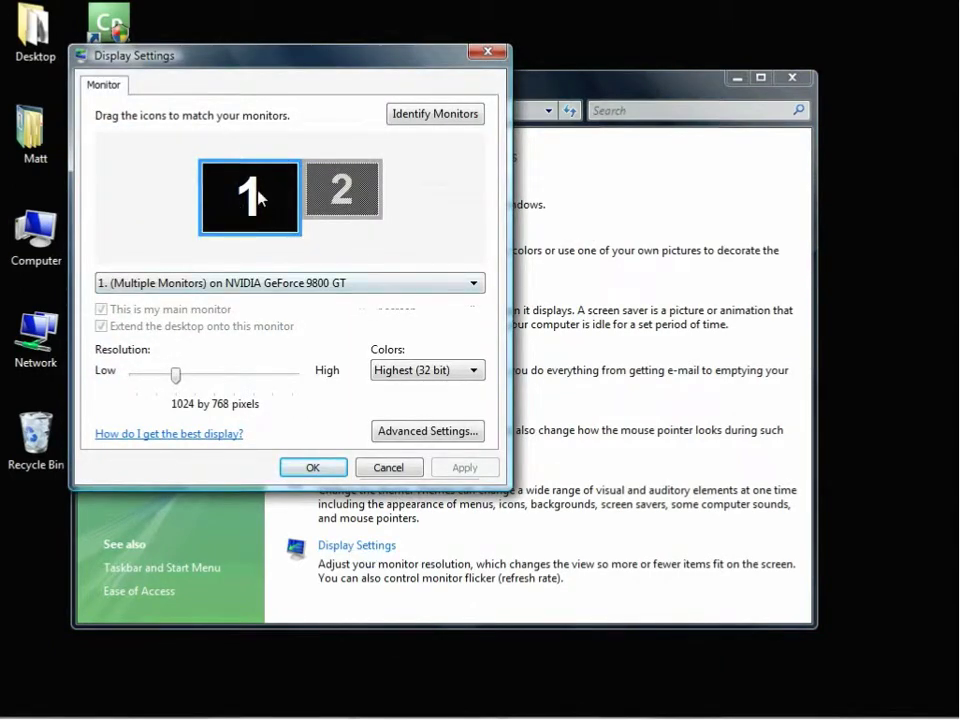
Extend the desktop onto monitor 2 at 1024 by 768 and keep the new settings.
{"action": "left_click", "coordinate": [343, 190]}
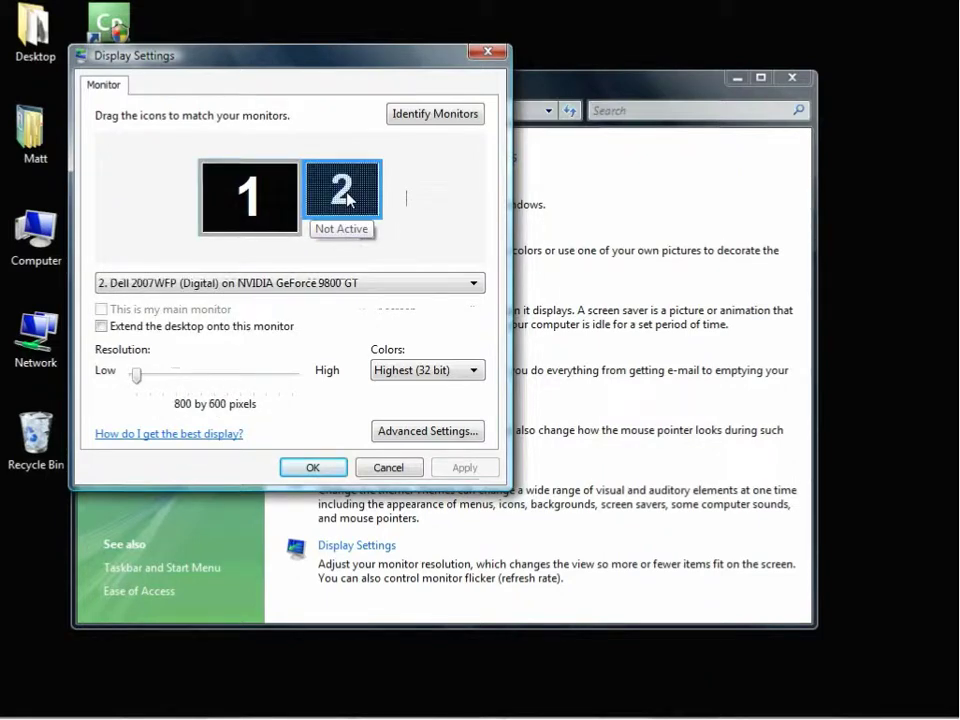
{"action": "left_click", "coordinate": [102, 326]}
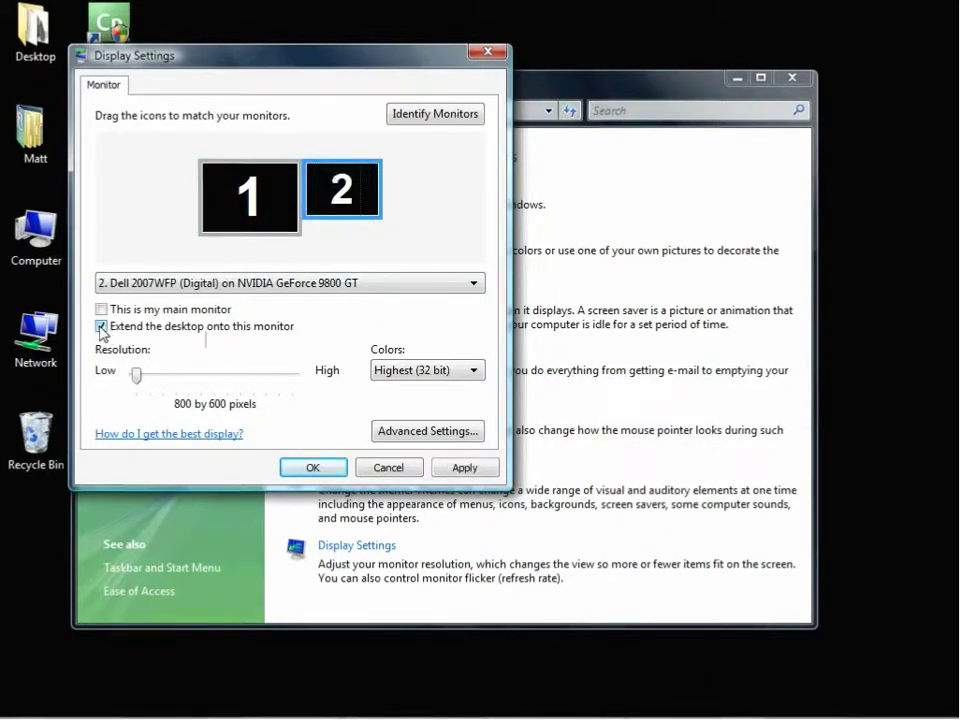
{"action": "left_click_drag", "start_coordinate": [140, 376], "coordinate": [163, 377]}
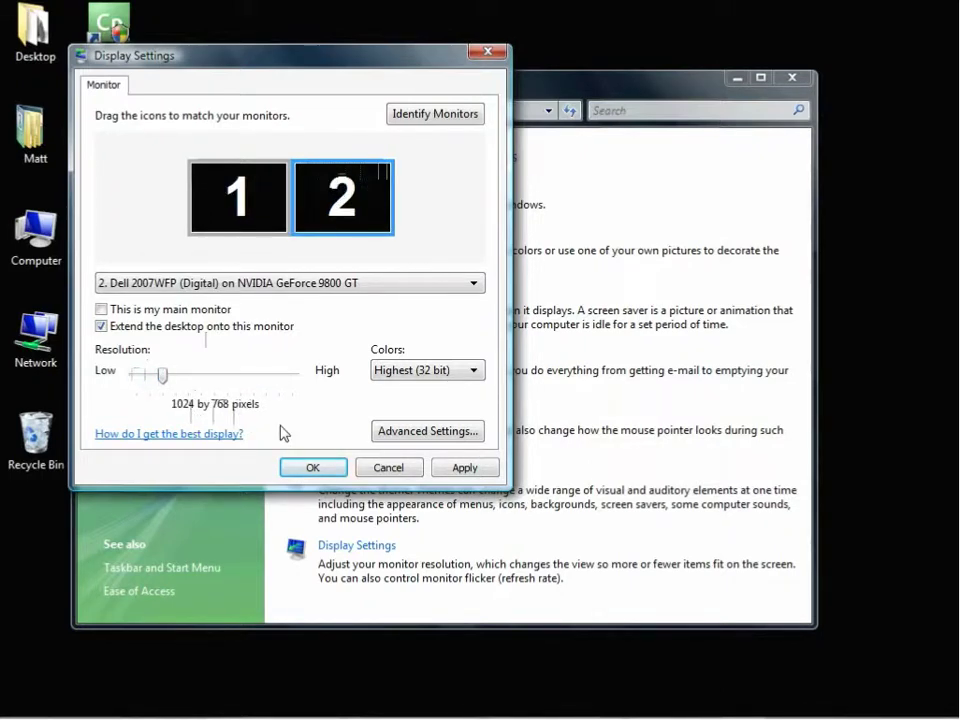
{"action": "left_click", "coordinate": [455, 468]}
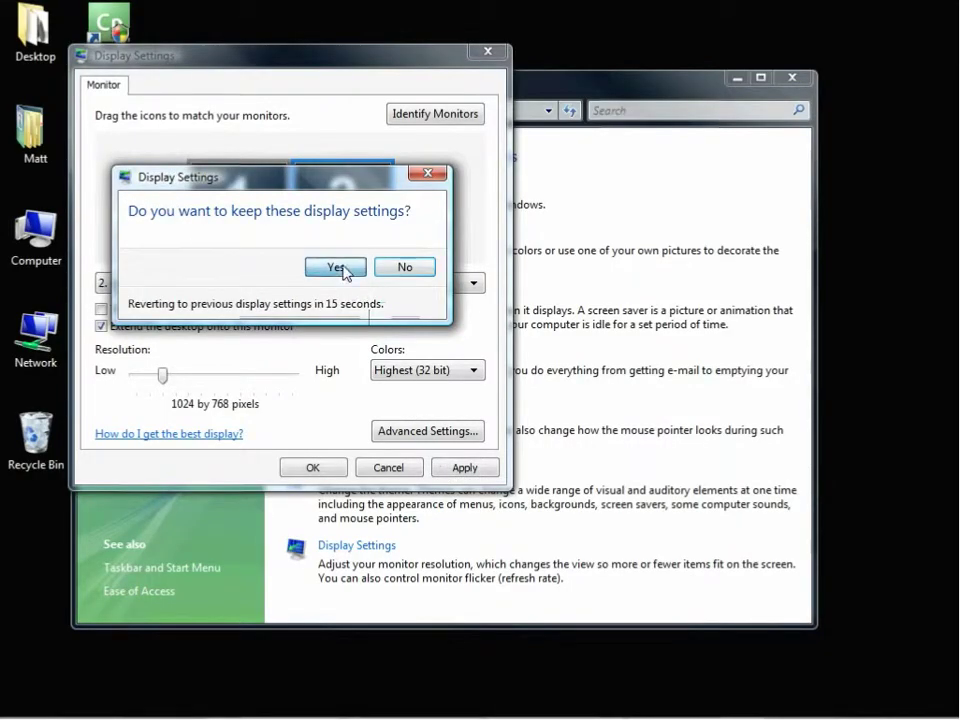
{"action": "left_click", "coordinate": [336, 268]}
{"action": "left_click", "coordinate": [438, 116]}
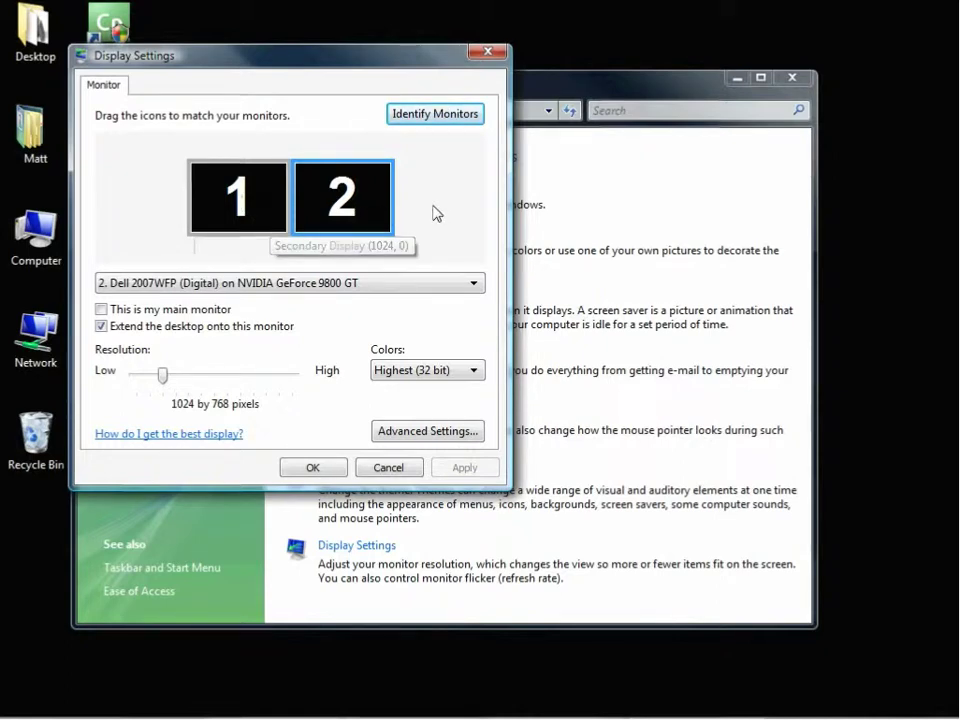
{"action": "left_click", "coordinate": [311, 469]}
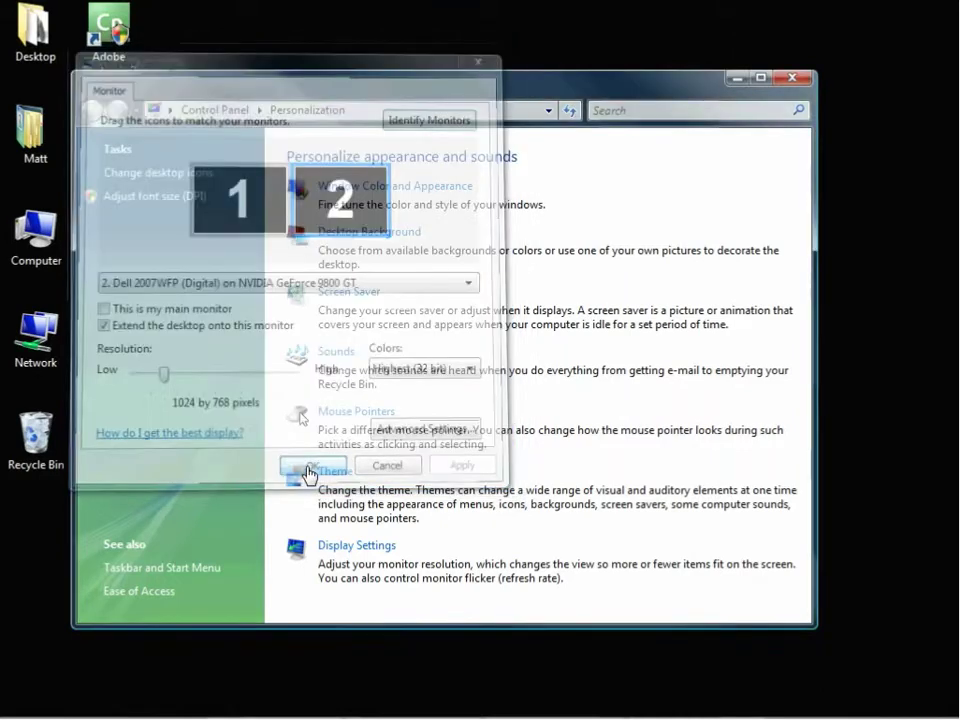
Close Personalization, launch Focus Demo, enter back-office Setup and bring up the Order Entry menu.
{"action": "left_click", "coordinate": [792, 78]}
{"action": "double_click", "coordinate": [474, 332]}
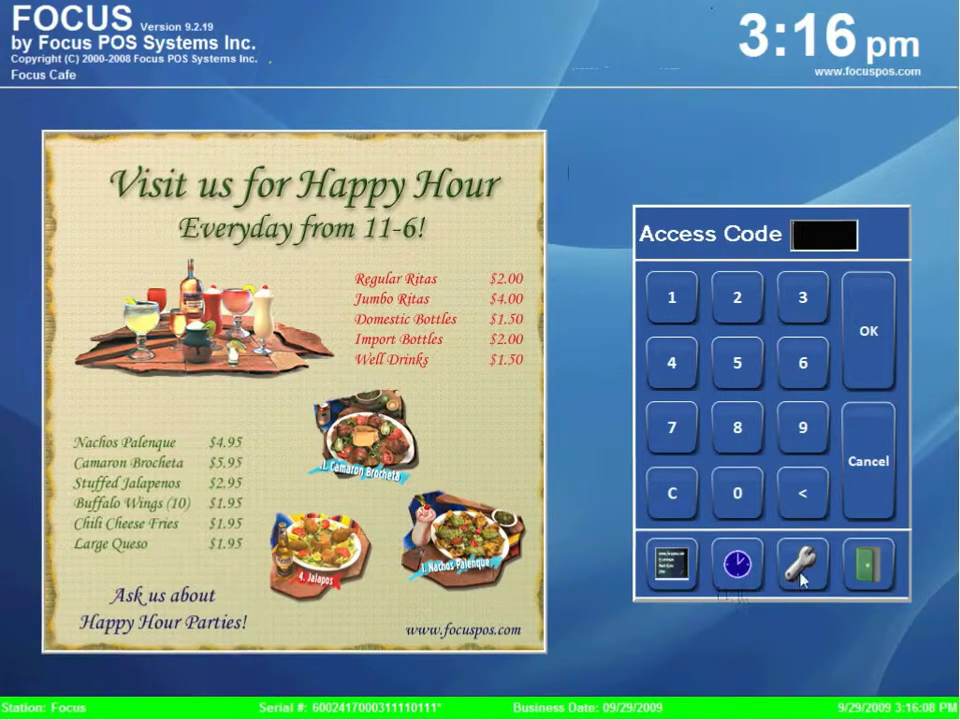
{"action": "left_click", "coordinate": [803, 568]}
{"action": "left_click", "coordinate": [412, 455]}
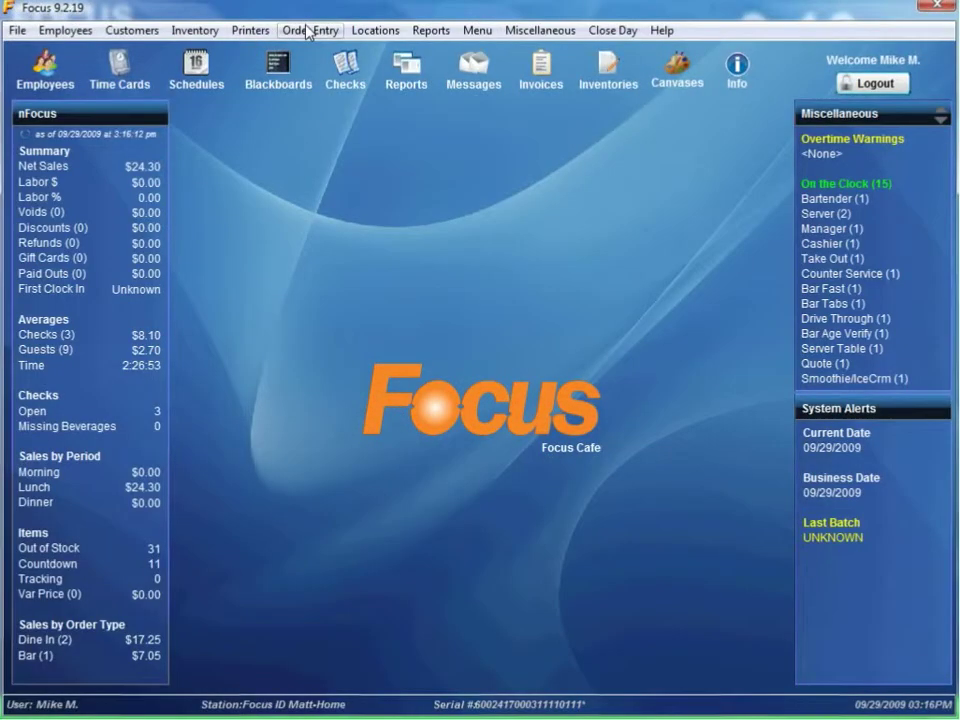
{"action": "left_click", "coordinate": [308, 31]}
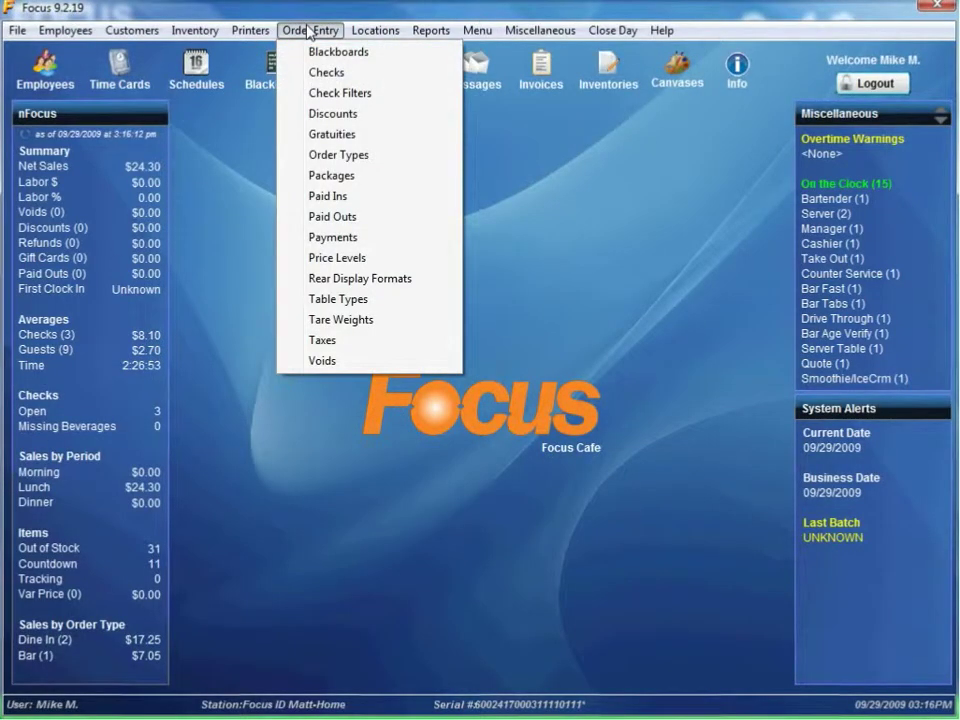
Create rear display format 'Front Counter' with the AVI video burgervid.avi in row 1.
{"action": "left_click", "coordinate": [366, 281]}
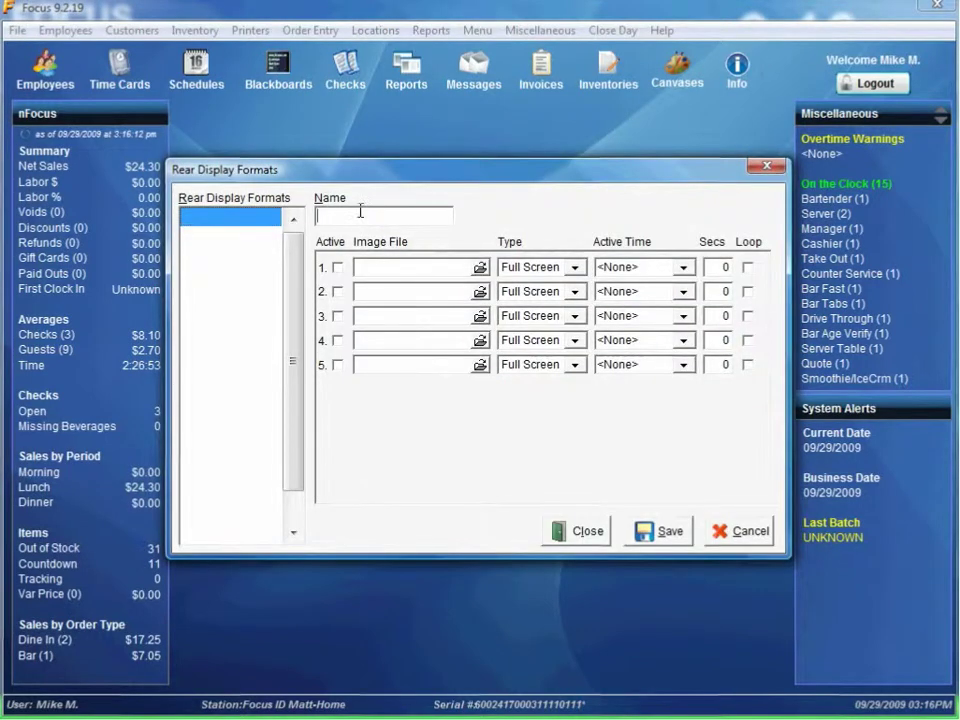
{"action": "type", "text": "Front Counter"}
{"action": "left_click", "coordinate": [480, 272]}
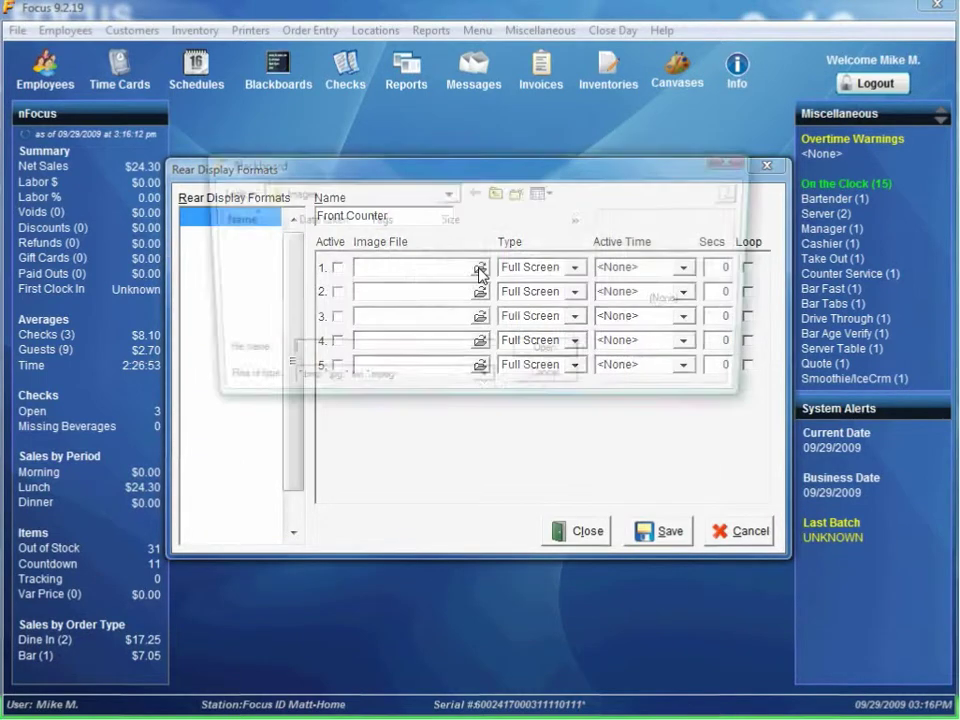
{"action": "left_click", "coordinate": [483, 383]}
{"action": "left_click", "coordinate": [327, 442]}
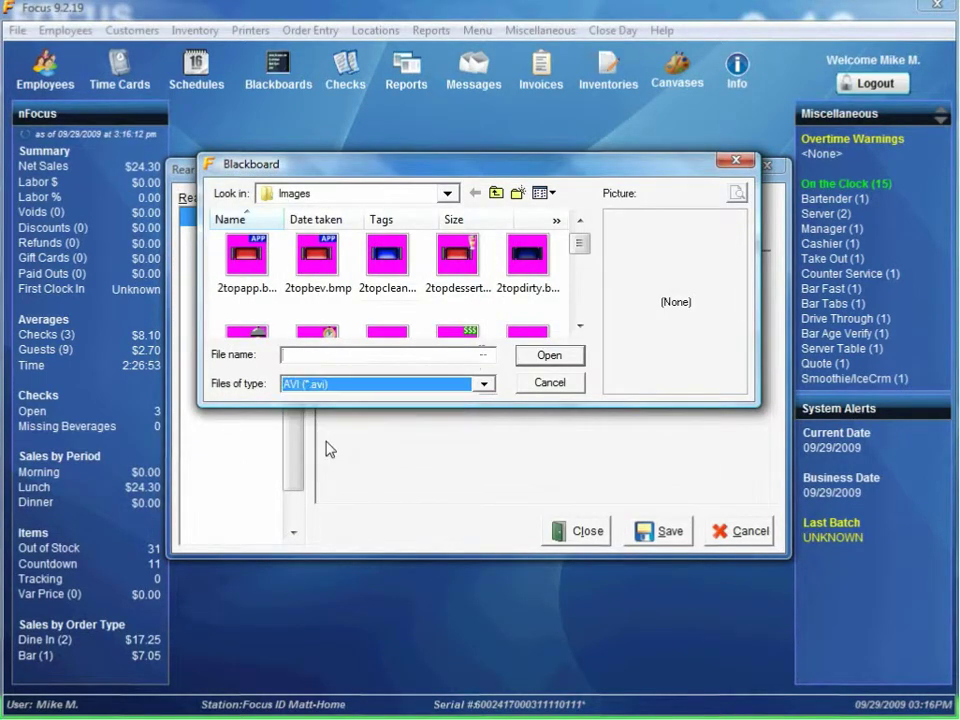
{"action": "left_click", "coordinate": [319, 264]}
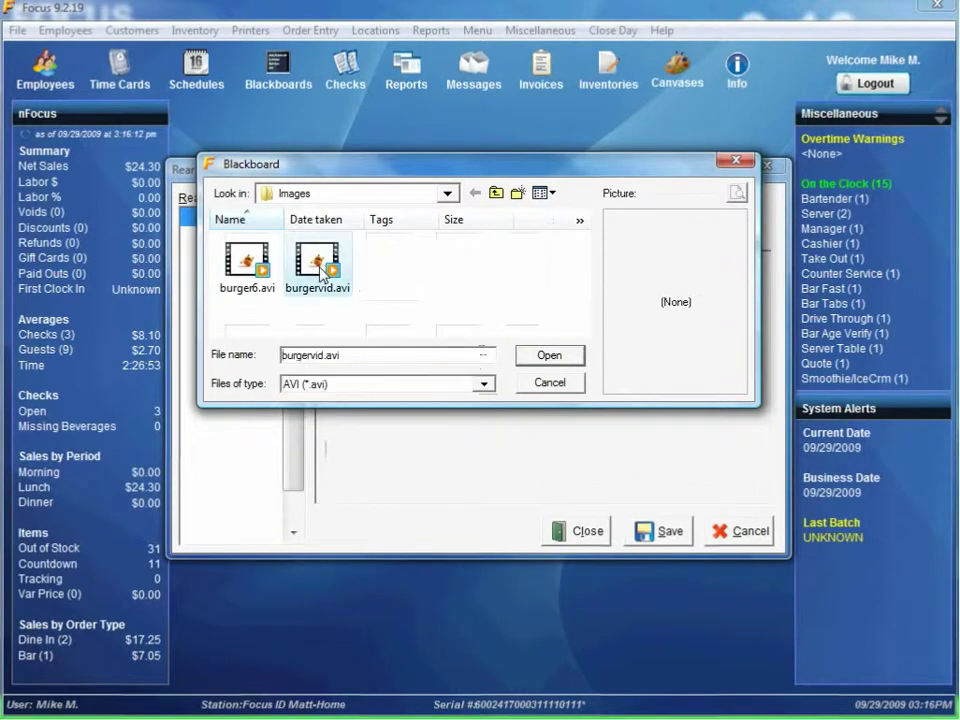
{"action": "left_click", "coordinate": [549, 355]}
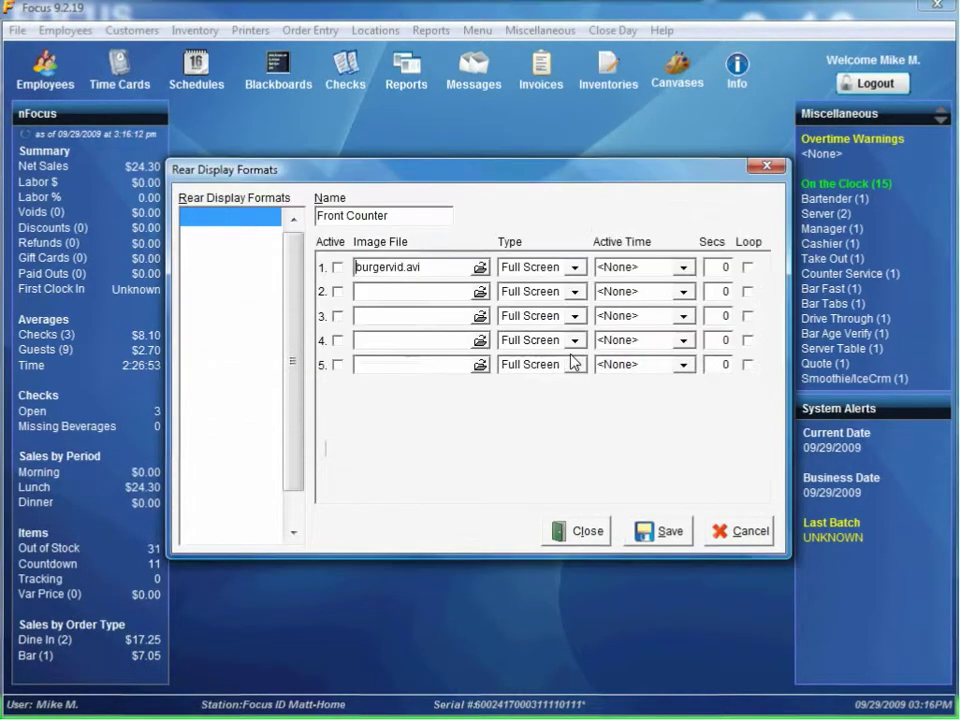
Keep row 1's display type as Full Screen after briefly trying Check.
{"action": "left_click", "coordinate": [573, 267]}
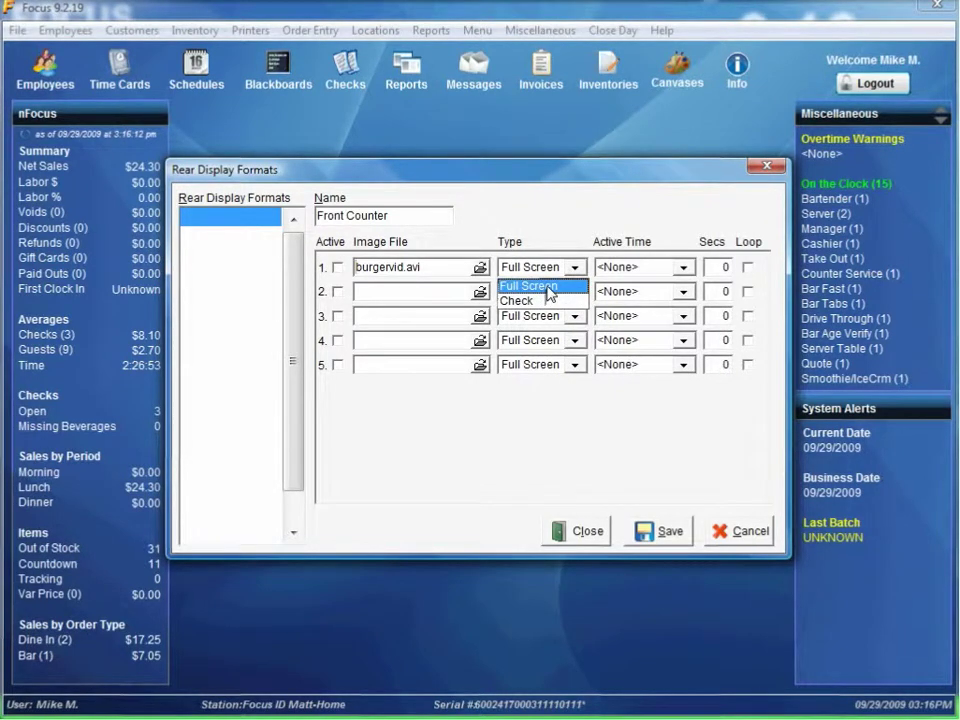
{"action": "left_click", "coordinate": [546, 287]}
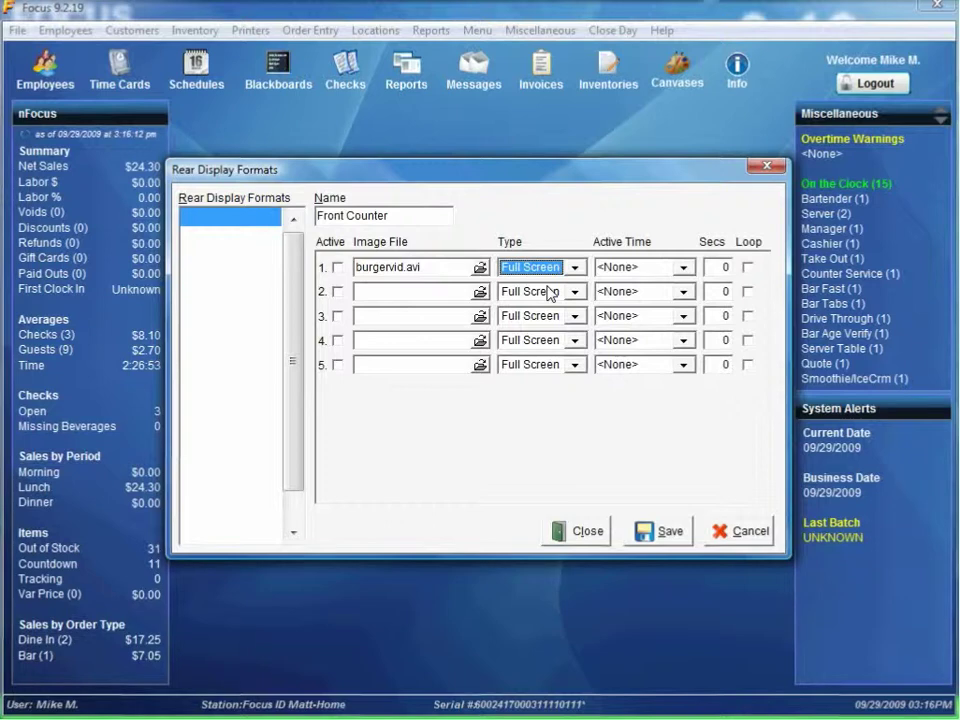
{"action": "left_click", "coordinate": [574, 268]}
{"action": "left_click", "coordinate": [552, 302]}
{"action": "left_click", "coordinate": [574, 267]}
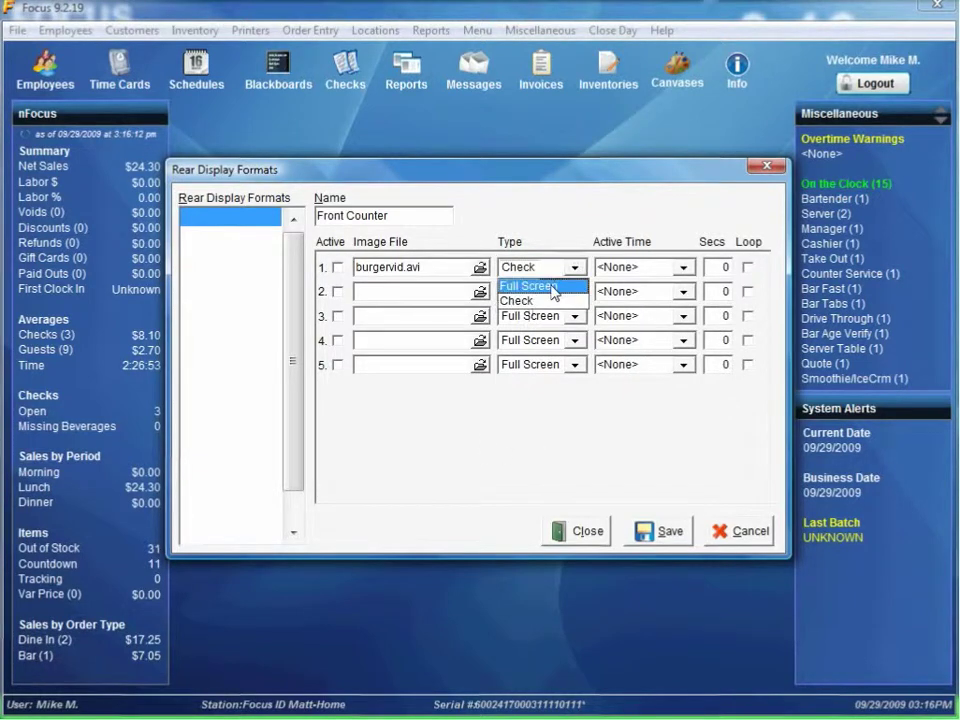
{"action": "left_click", "coordinate": [553, 287]}
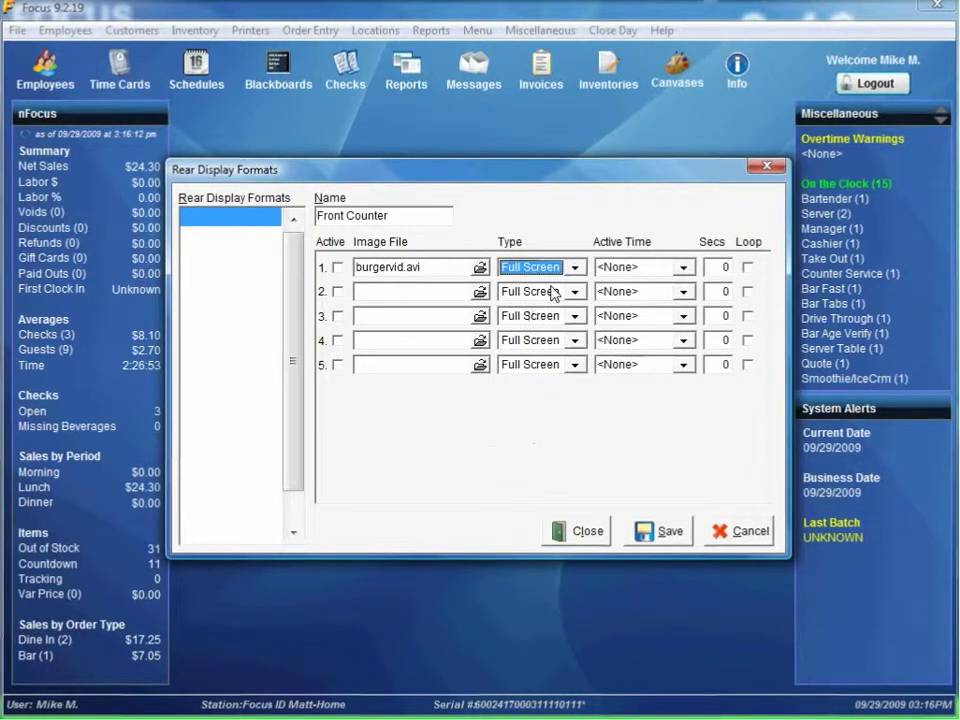
Leave row 1's Active Time at <None> and tick its Loop and Active boxes.
{"action": "left_click", "coordinate": [684, 268]}
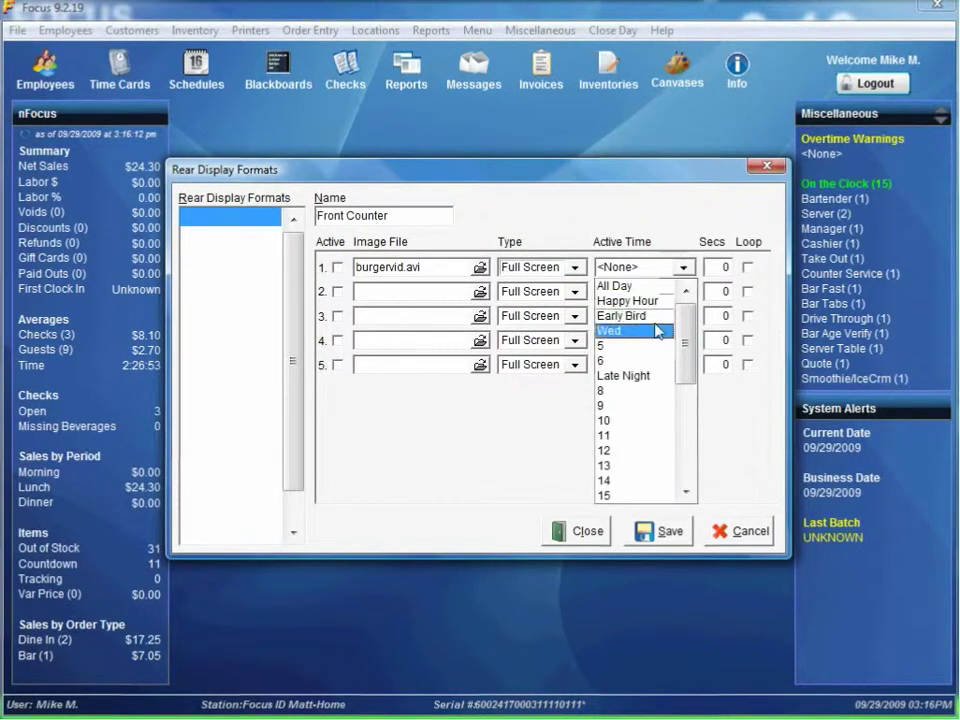
{"action": "left_click", "coordinate": [677, 238]}
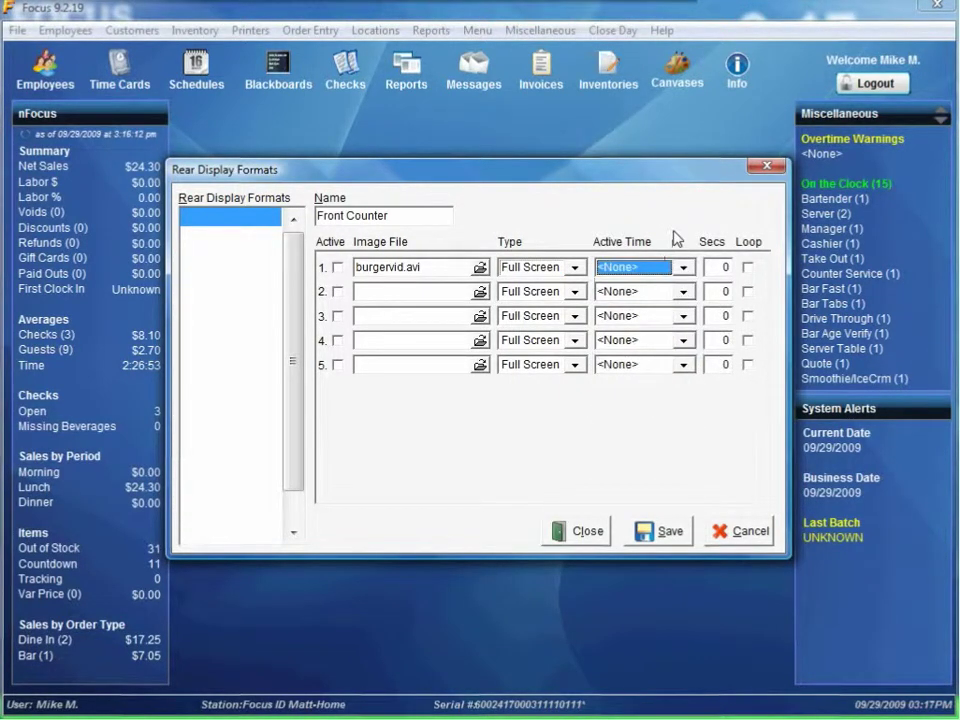
{"action": "left_click", "coordinate": [747, 267]}
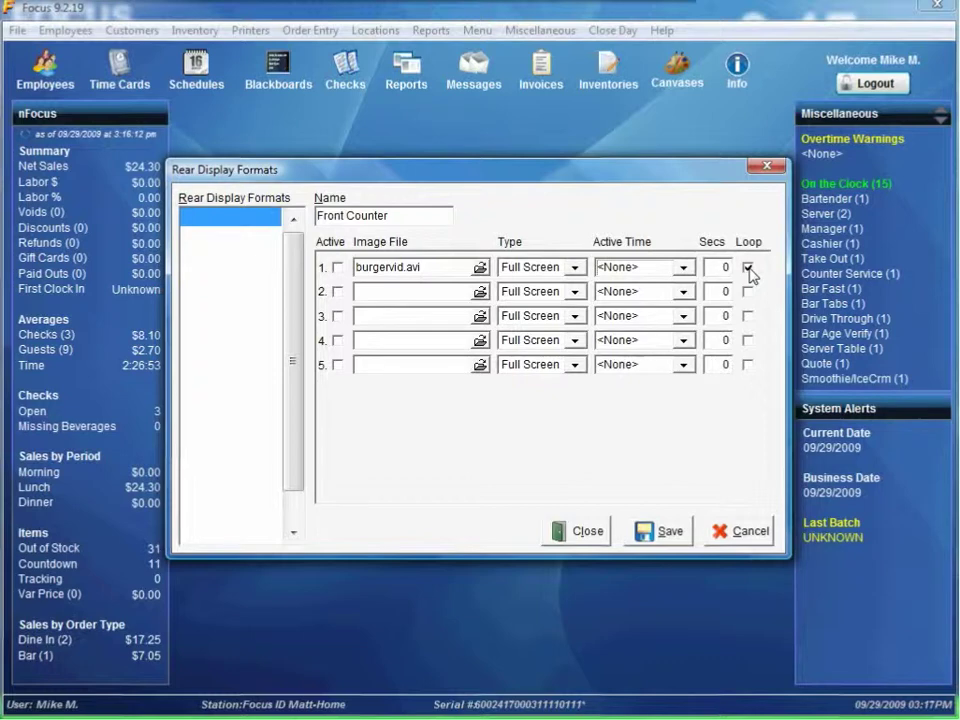
{"action": "left_click", "coordinate": [337, 267]}
Load giftcards.jpg into row 2 as Check, shown for 5 seconds.
{"action": "left_click", "coordinate": [480, 291]}
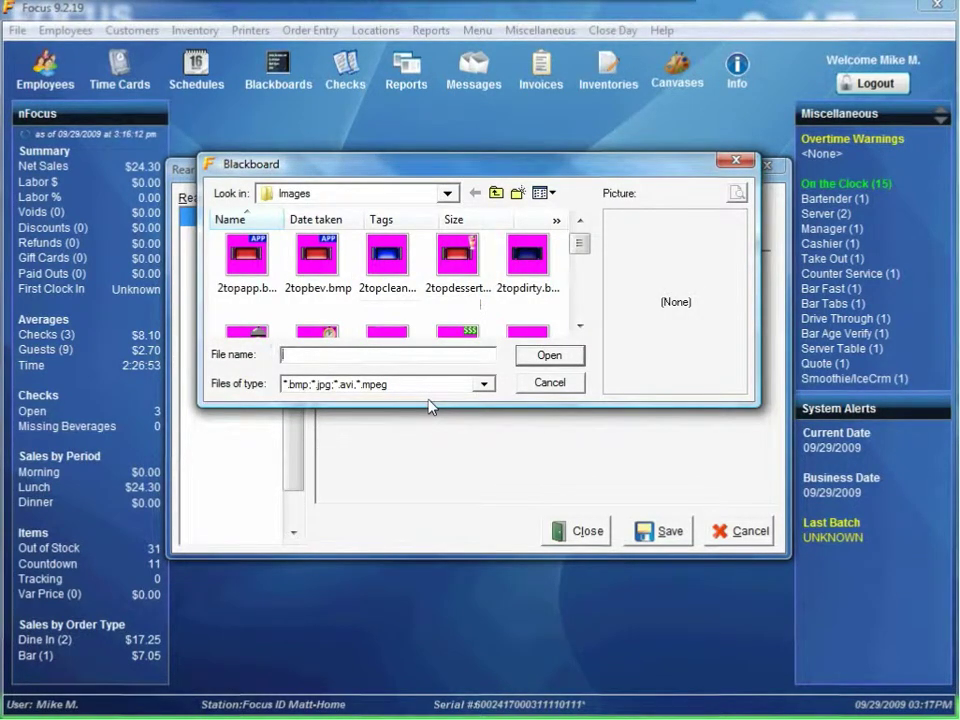
{"action": "type", "text": "gi"}
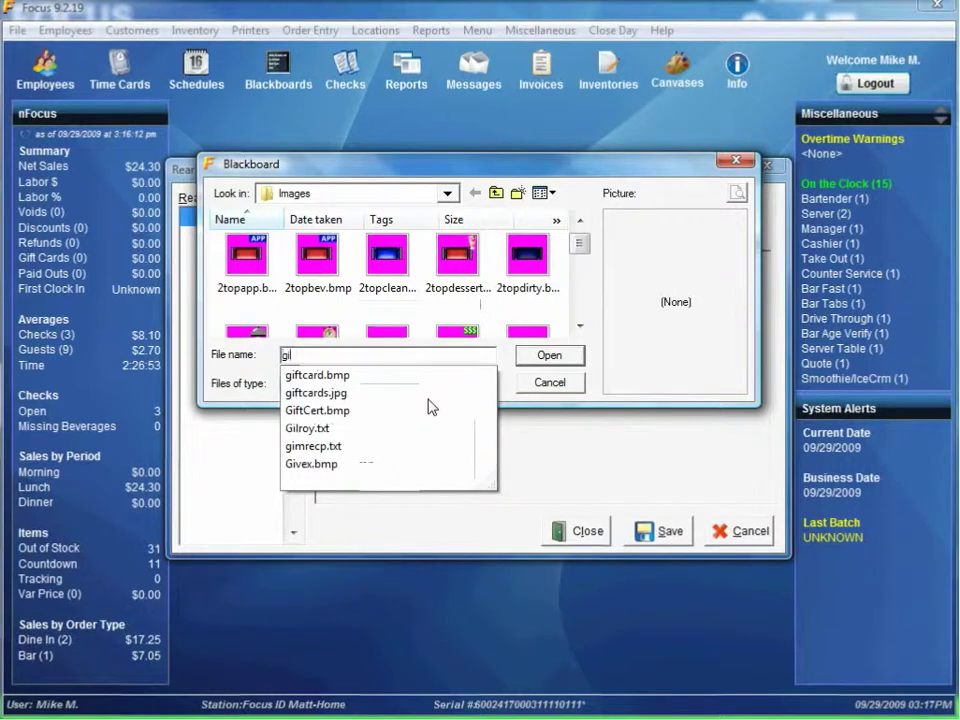
{"action": "key", "text": "Down"}
{"action": "key", "text": "Down"}
{"action": "key", "text": "Return"}
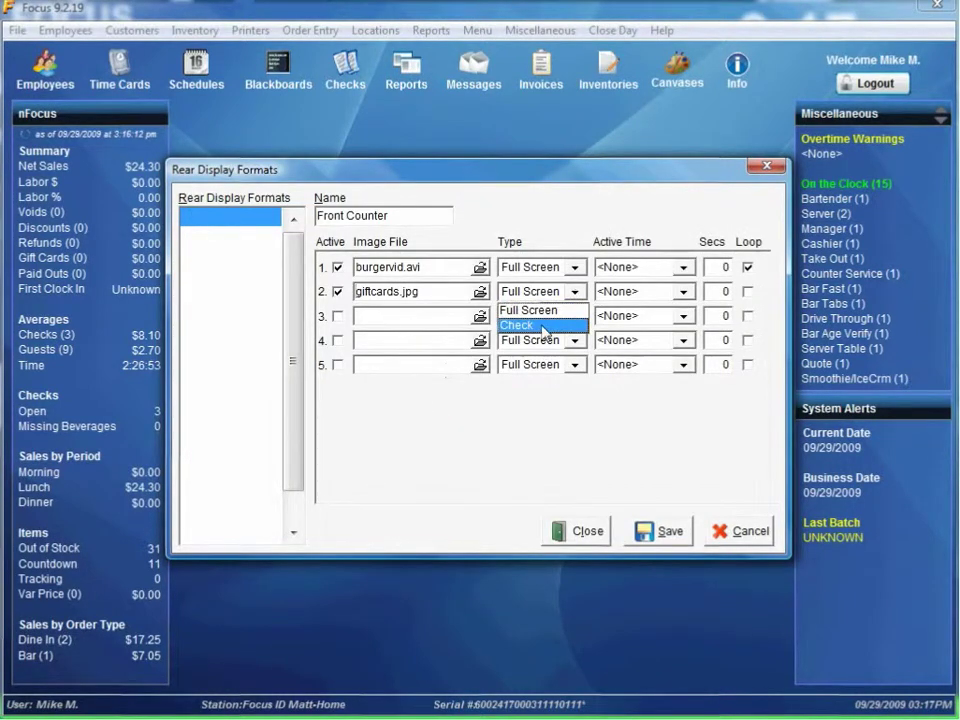
{"action": "left_click", "coordinate": [543, 326]}
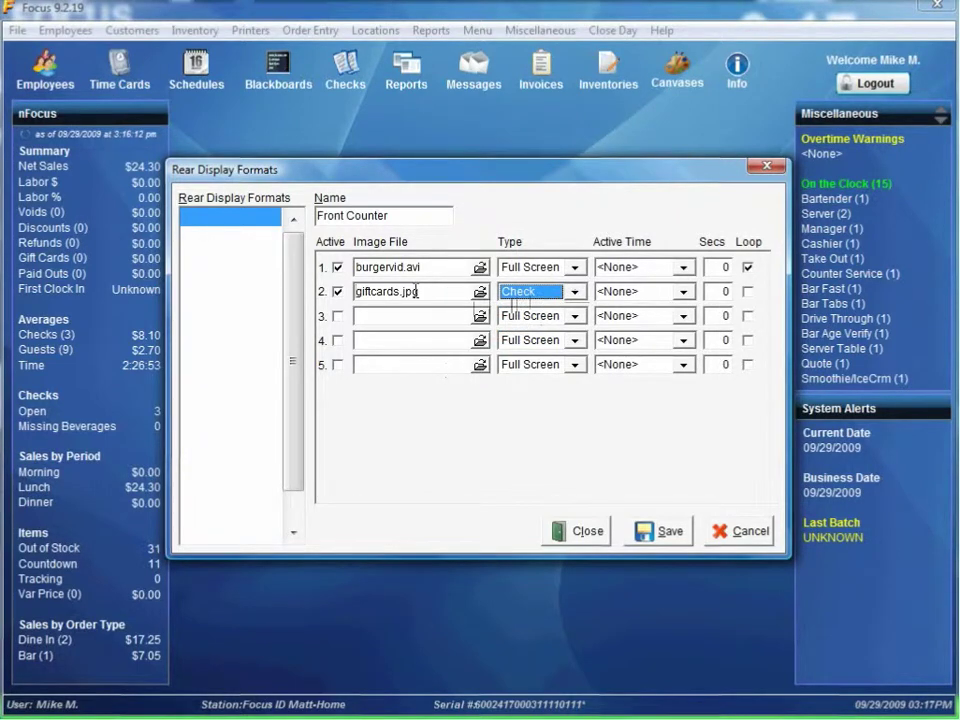
{"action": "left_click", "coordinate": [722, 294]}
{"action": "type", "text": "5"}
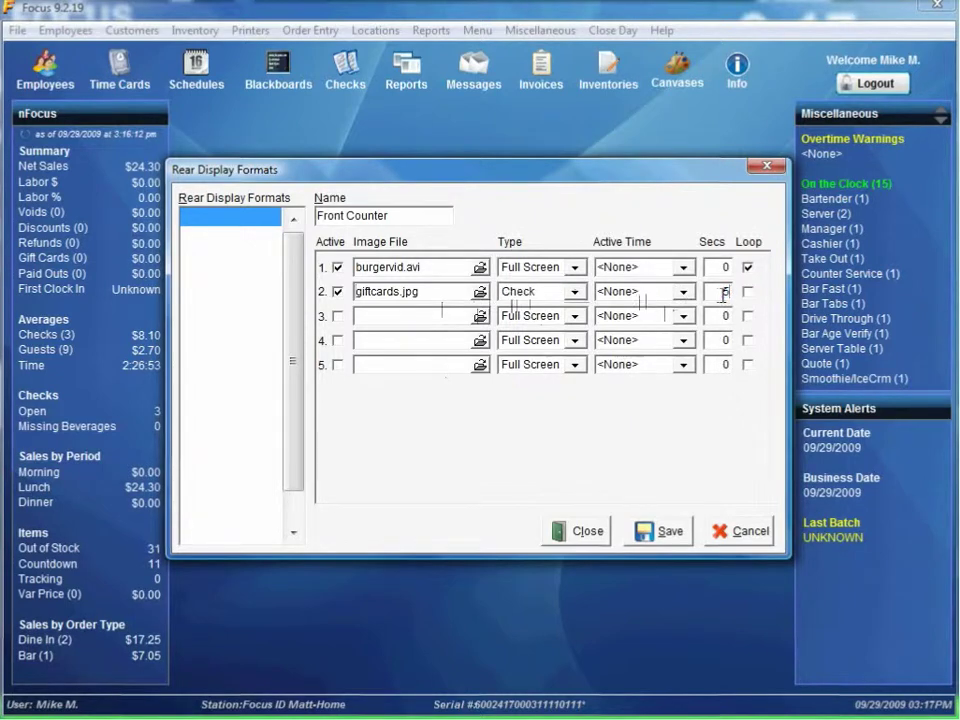
Activate row 3 with onlineorder.jpg as Check for 8 seconds, then save Front Counter.
{"action": "left_click", "coordinate": [338, 318]}
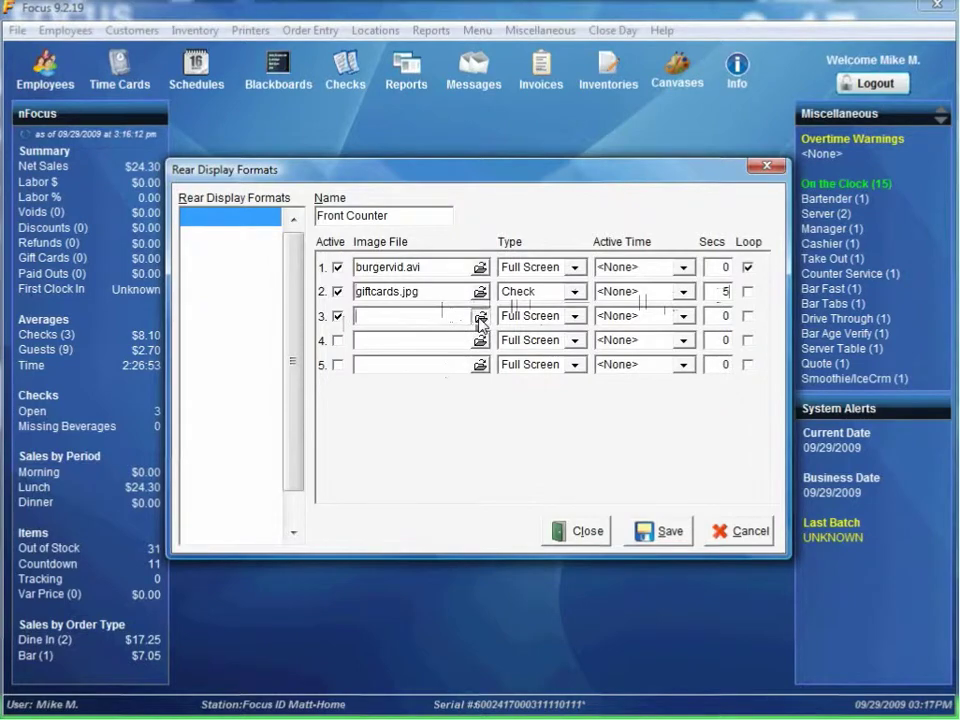
{"action": "left_click", "coordinate": [480, 316]}
{"action": "type", "text": "onl"}
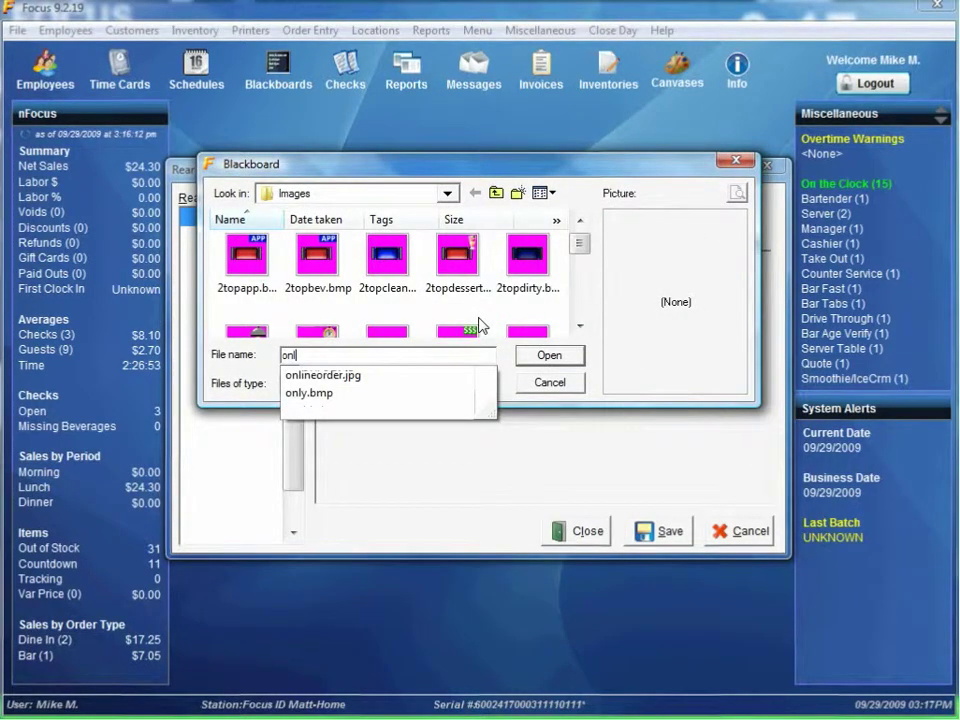
{"action": "key", "text": "Down"}
{"action": "key", "text": "Return"}
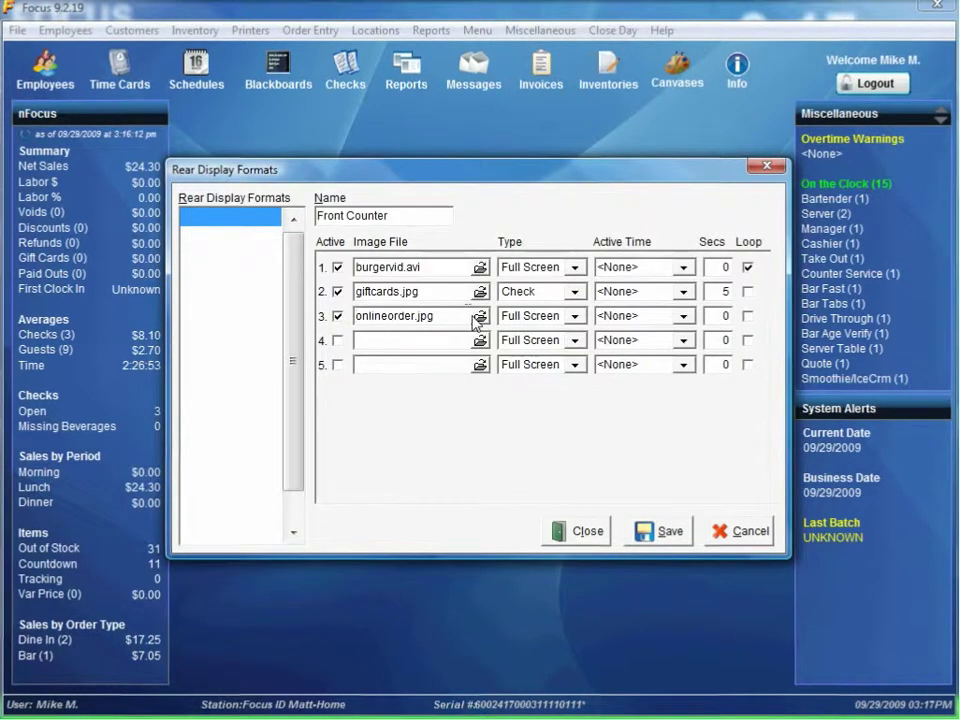
{"action": "left_click", "coordinate": [567, 321]}
{"action": "left_click", "coordinate": [528, 347]}
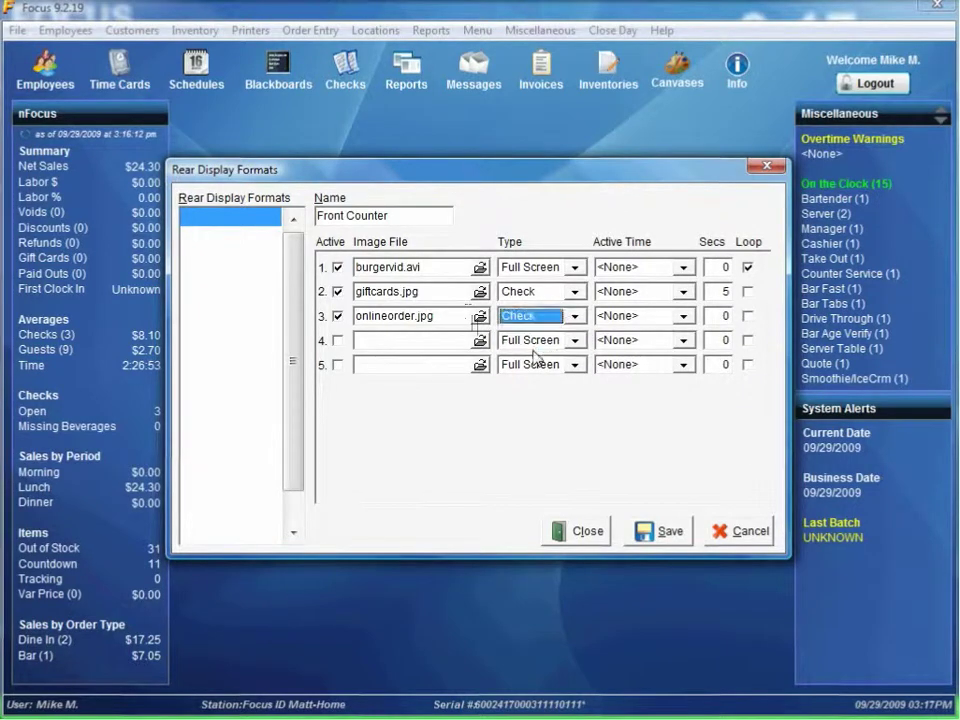
{"action": "left_click", "coordinate": [721, 316]}
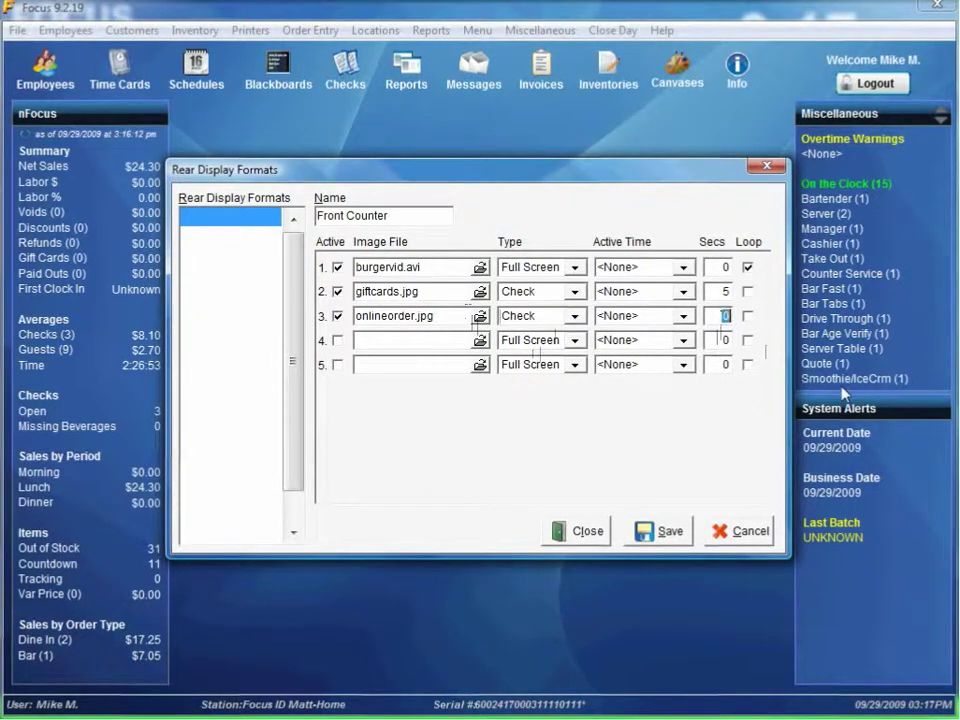
{"action": "type", "text": "8"}
{"action": "left_click", "coordinate": [660, 534]}
Close Rear Display Formats and open Locations > Stations on the Focus station's Devices tab.
{"action": "left_click", "coordinate": [576, 531]}
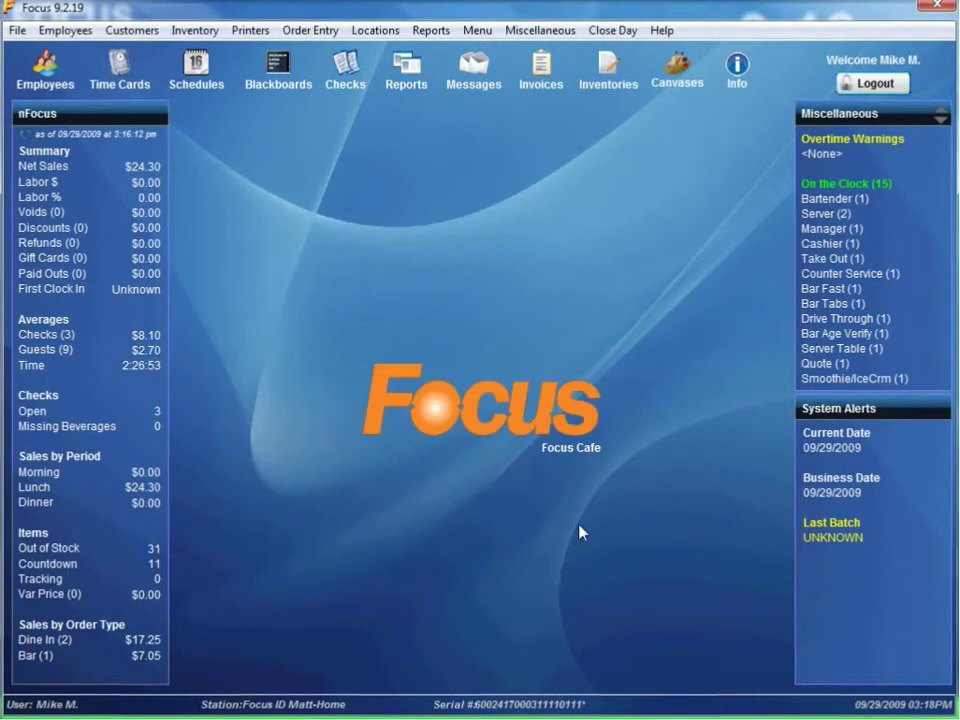
{"action": "left_click", "coordinate": [375, 30]}
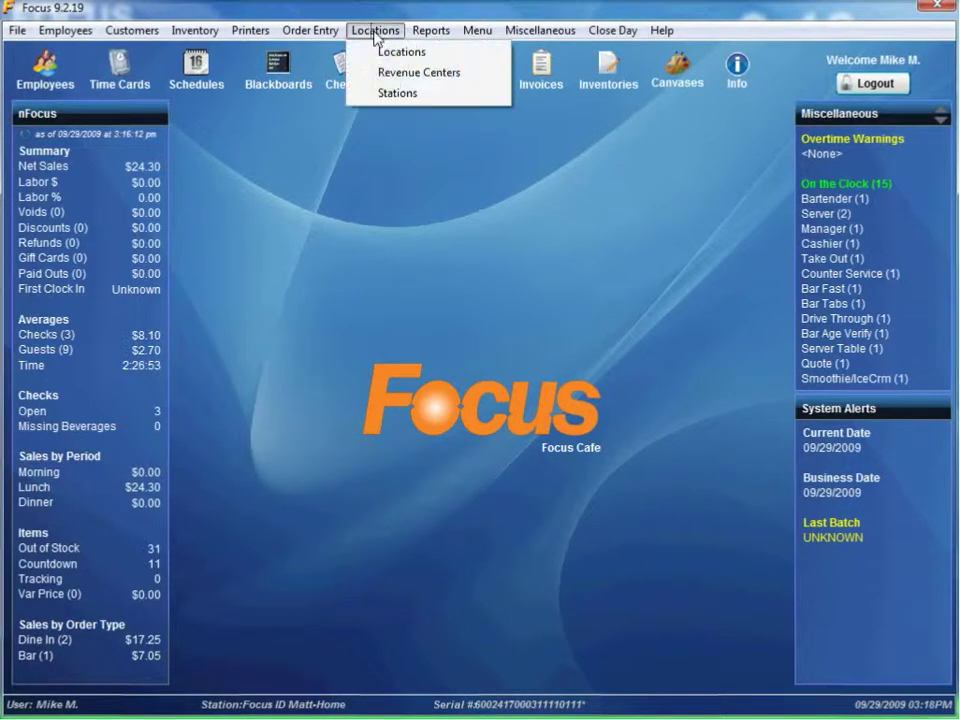
{"action": "left_click", "coordinate": [396, 95]}
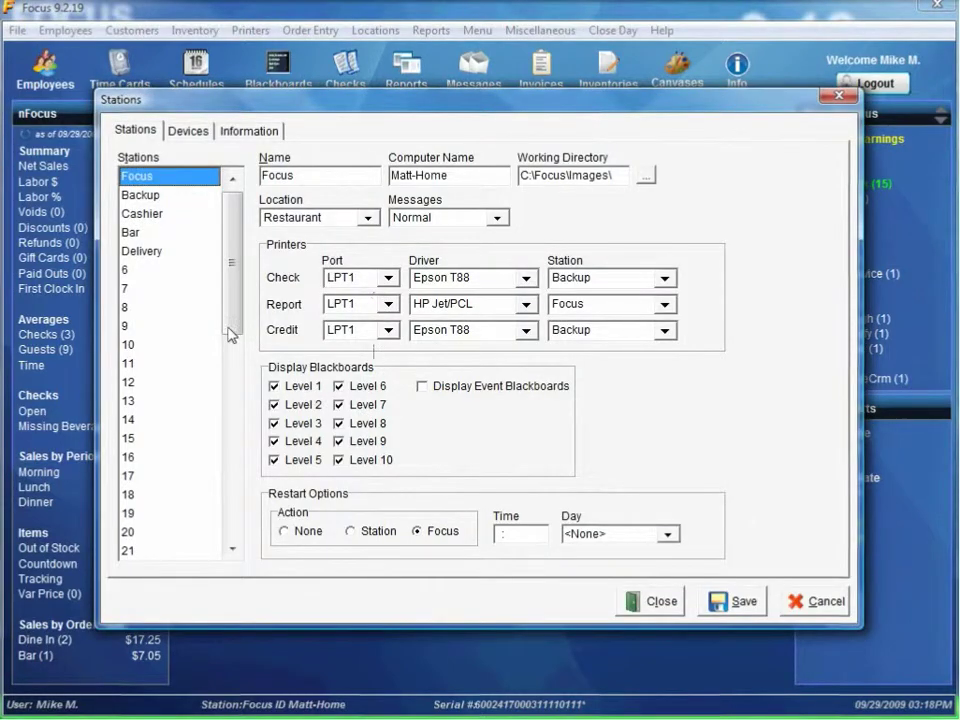
{"action": "left_click", "coordinate": [192, 131]}
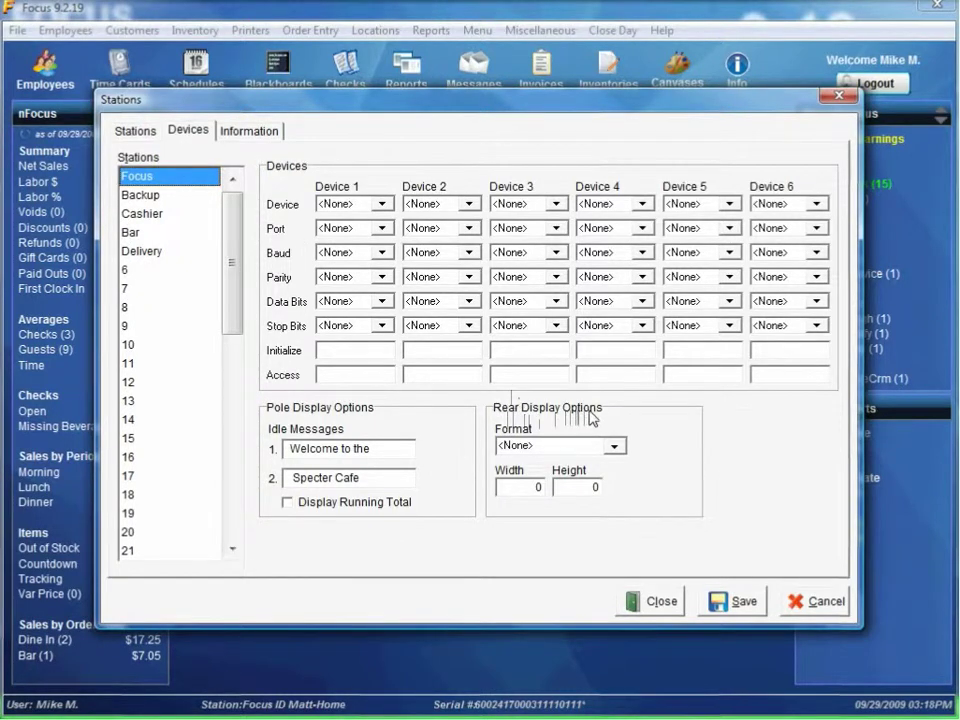
Set the Focus station's rear display to Front Counter, width 1024, height 768, and save.
{"action": "left_click", "coordinate": [619, 448]}
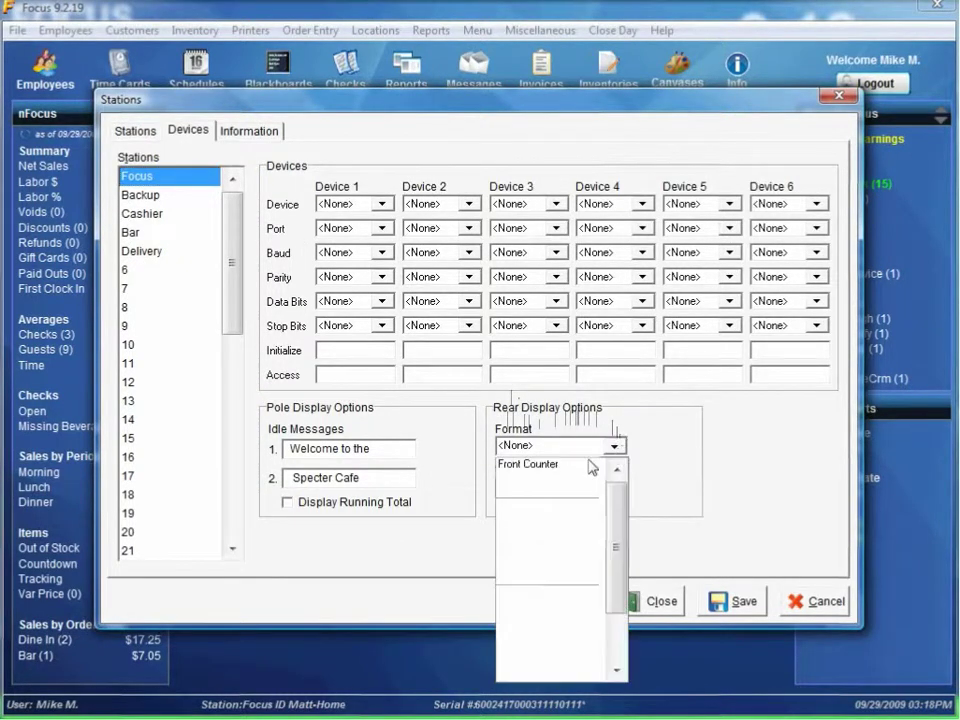
{"action": "left_click", "coordinate": [557, 465]}
{"action": "left_click", "coordinate": [510, 486]}
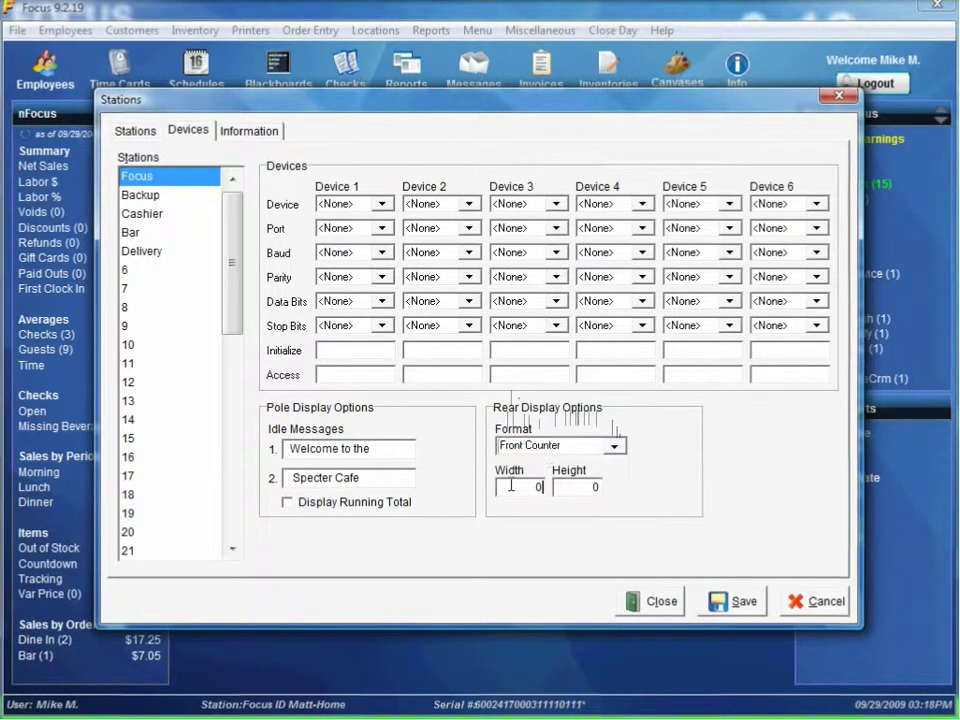
{"action": "type", "text": "1024"}
{"action": "key", "text": "Tab"}
{"action": "type", "text": "768"}
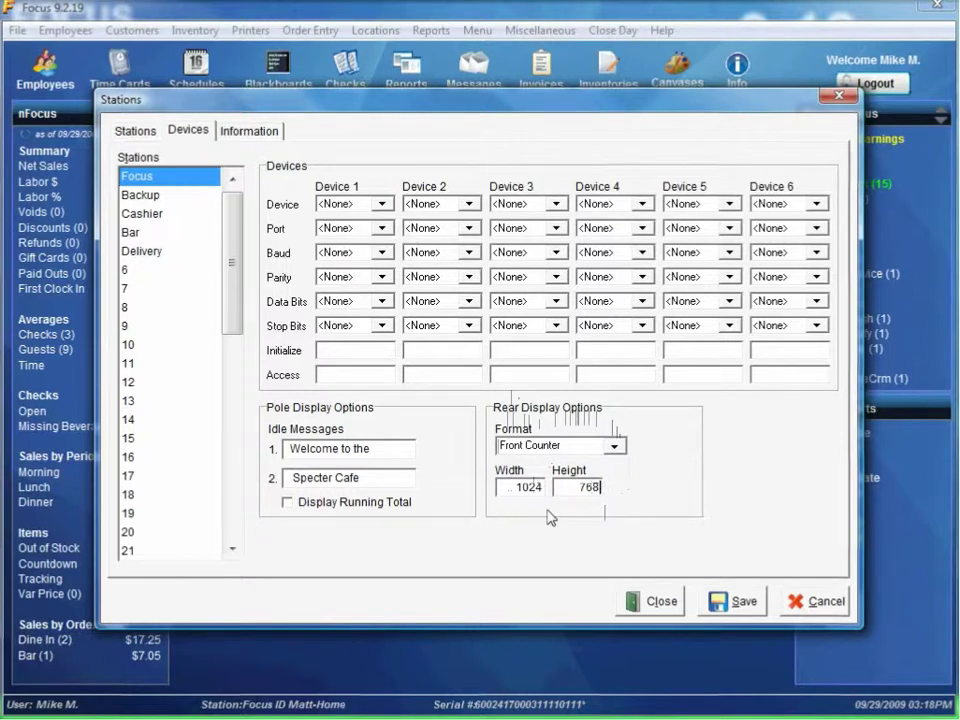
{"action": "left_click", "coordinate": [740, 602]}
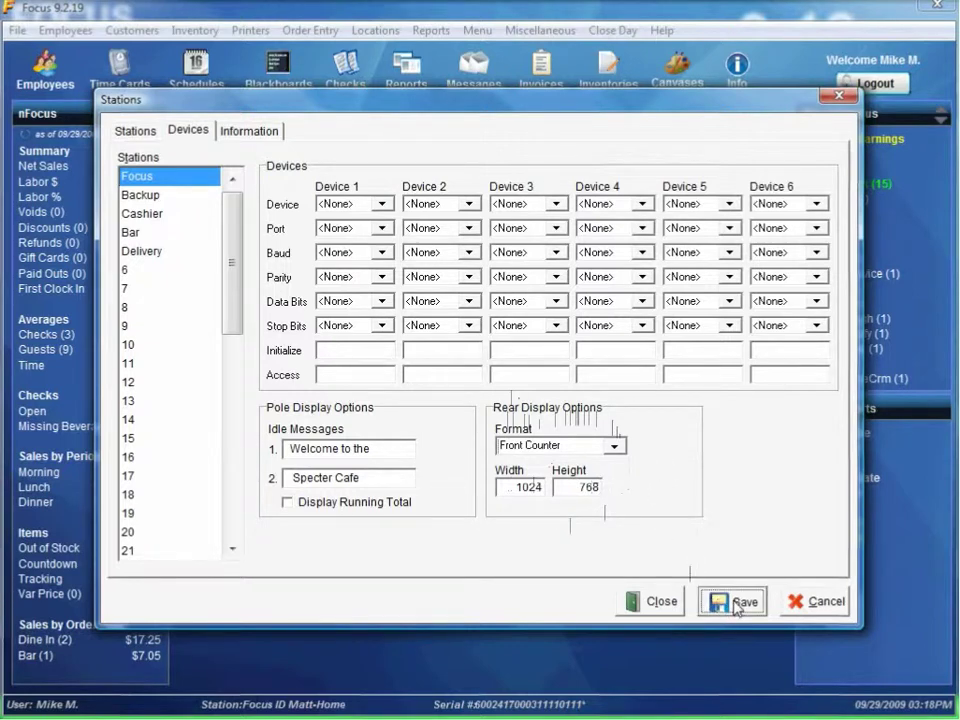
Close the Stations dialog to return to the Focus Cafe office screen.
{"action": "left_click", "coordinate": [664, 600]}
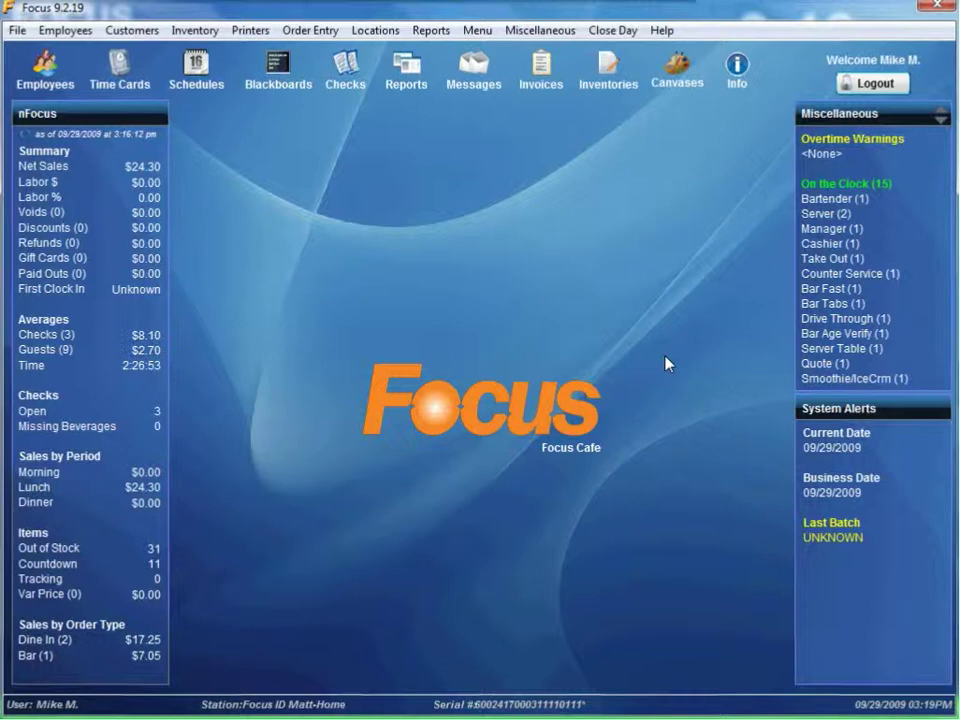
{"action": "left_click", "coordinate": [477, 30]}
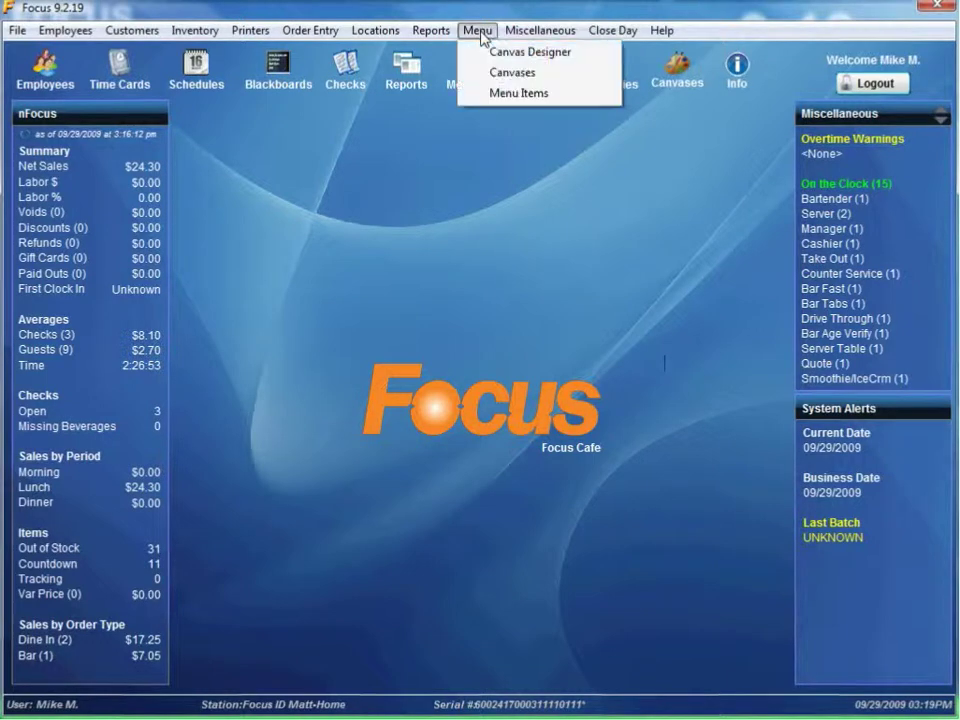
Open Menu > Menu Items and type 'Bacon c' in the item list to reach Bacon Cheeseburger.
{"action": "left_click", "coordinate": [517, 96]}
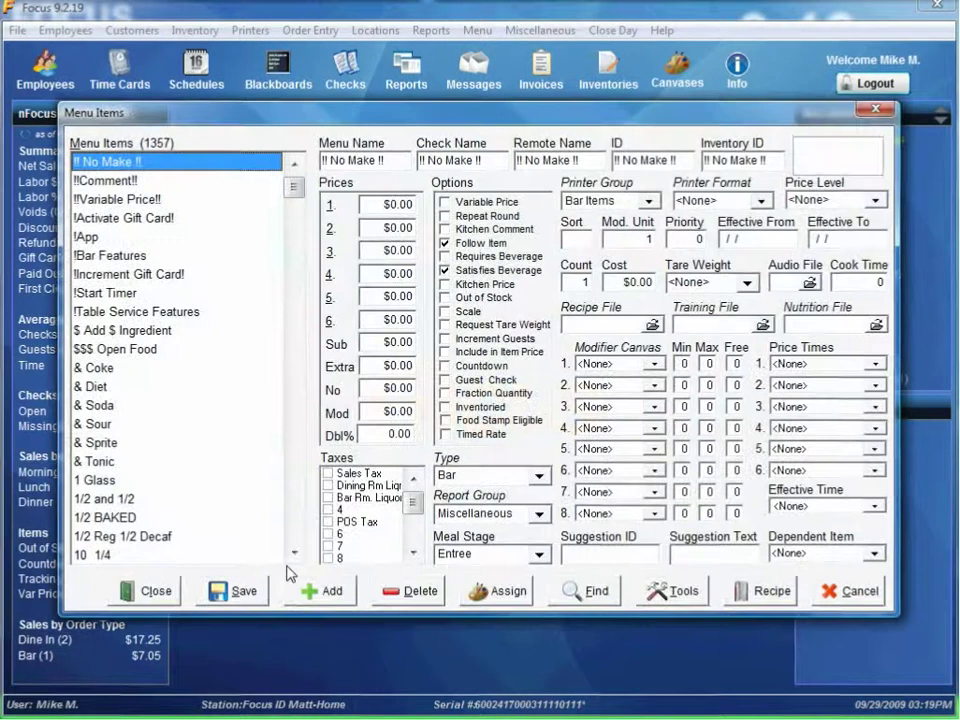
{"action": "left_click", "coordinate": [100, 482]}
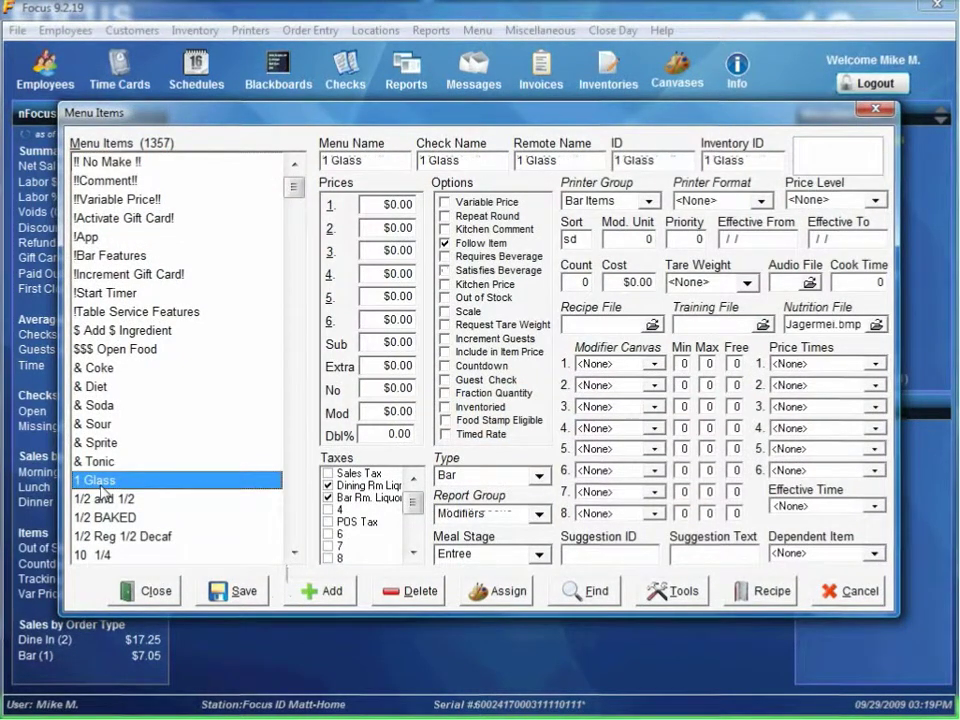
{"action": "key", "text": "b"}
{"action": "key", "text": "a"}
{"action": "key", "text": "c"}
{"action": "key", "text": "o"}
{"action": "key", "text": "n"}
{"action": "key", "text": "space"}
{"action": "key", "text": "c"}
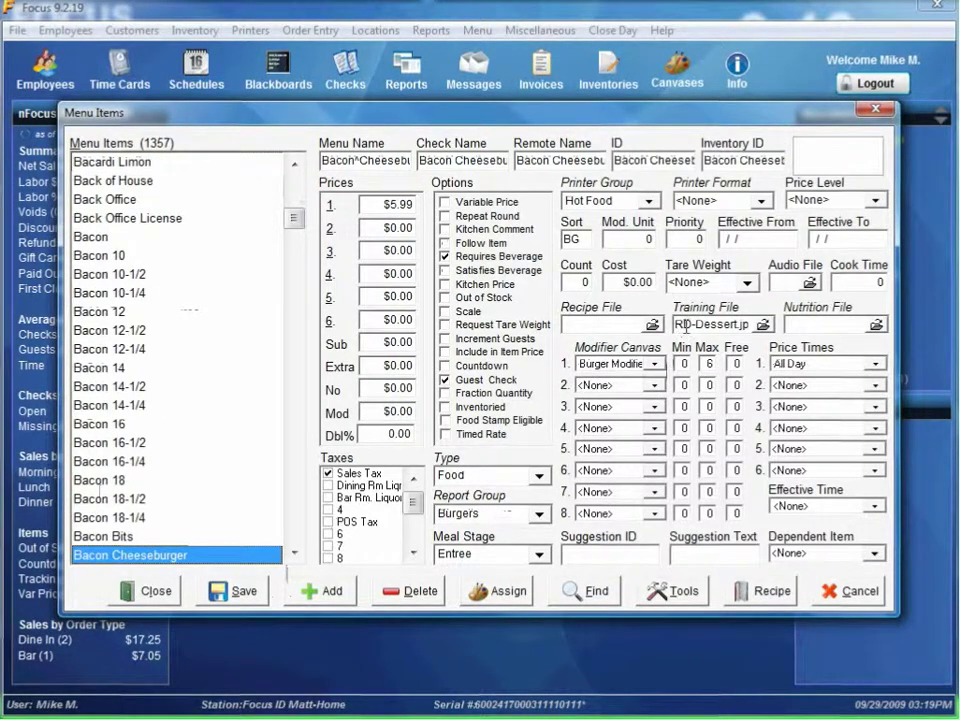
Pick RD-Dessert.jpg as the Bacon Cheeseburger's training file.
{"action": "left_click", "coordinate": [762, 325]}
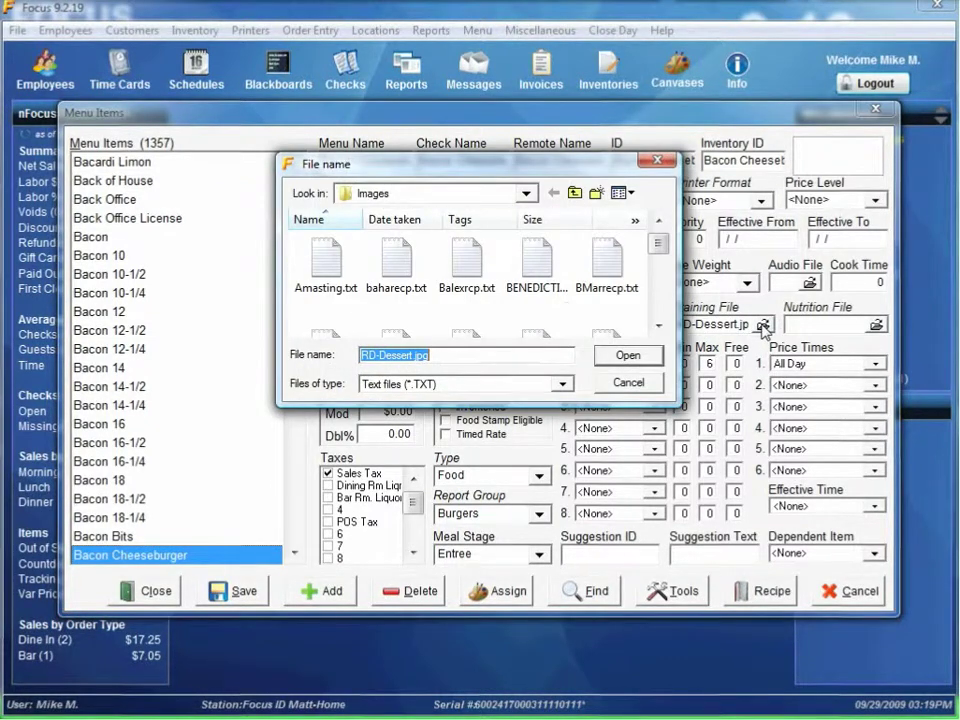
{"action": "type", "text": "RD"}
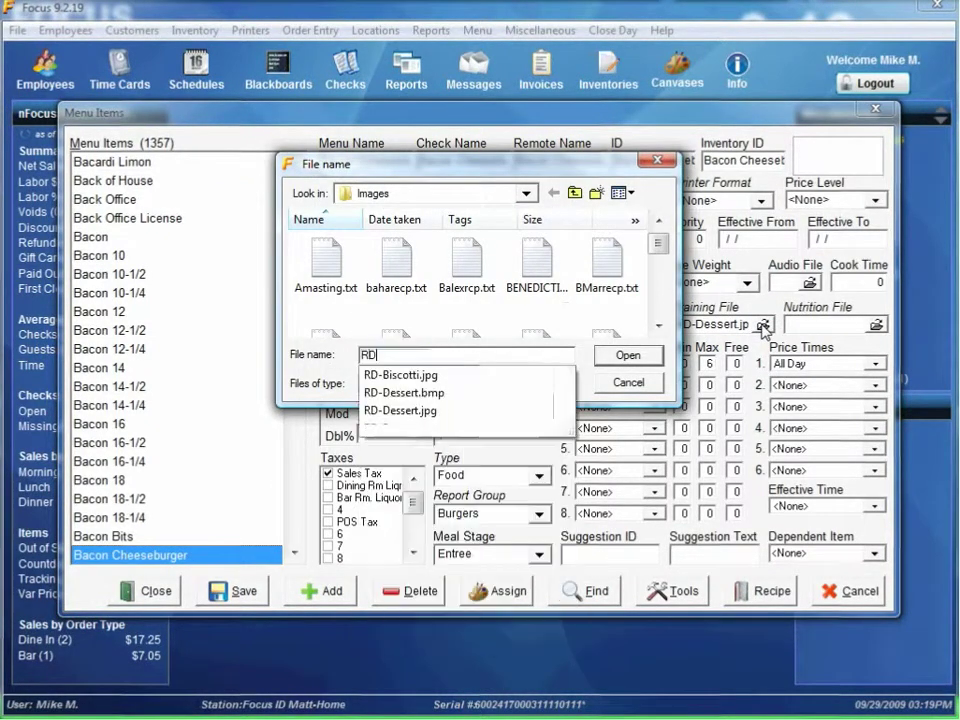
{"action": "key", "text": "BackSpace"}
{"action": "key", "text": "BackSpace"}
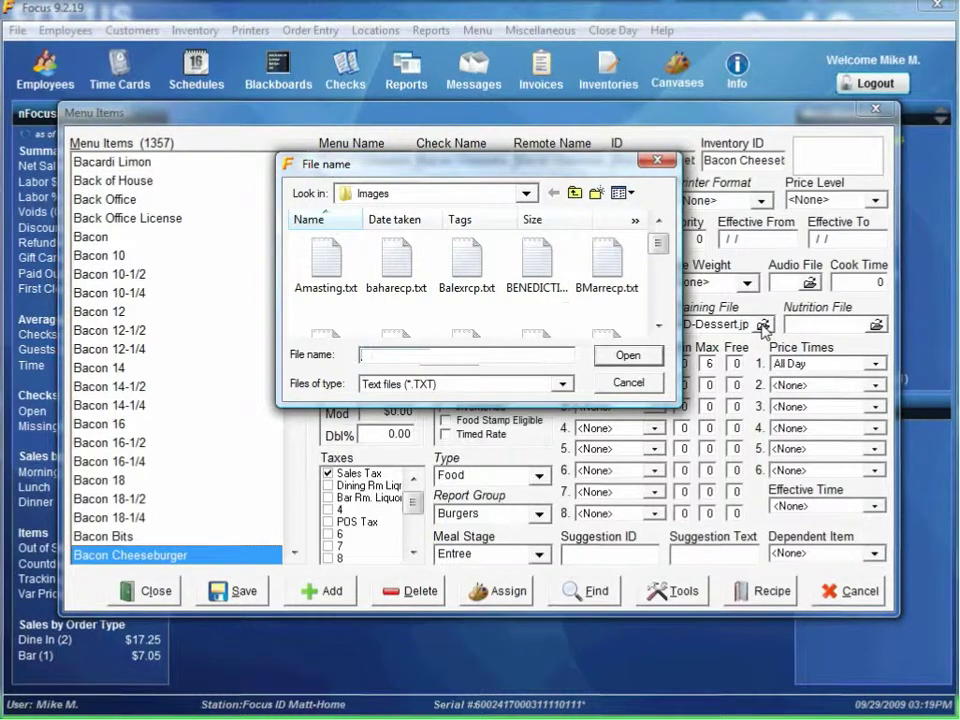
{"action": "type", "text": "RD"}
{"action": "key", "text": "Down"}
{"action": "key", "text": "Down"}
{"action": "key", "text": "Down"}
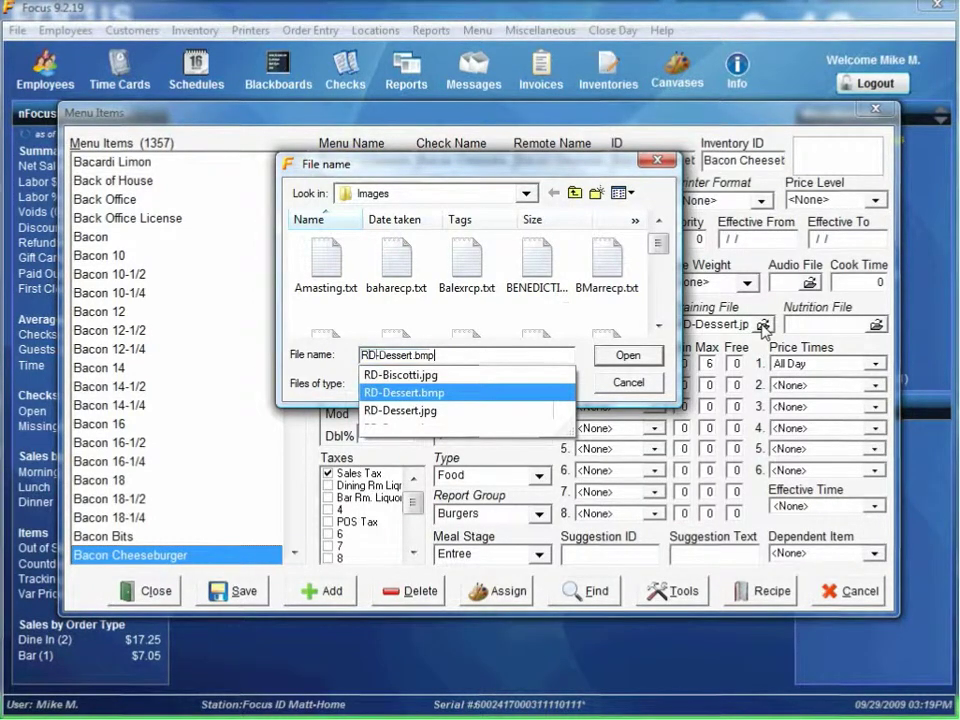
{"action": "key", "text": "Return"}
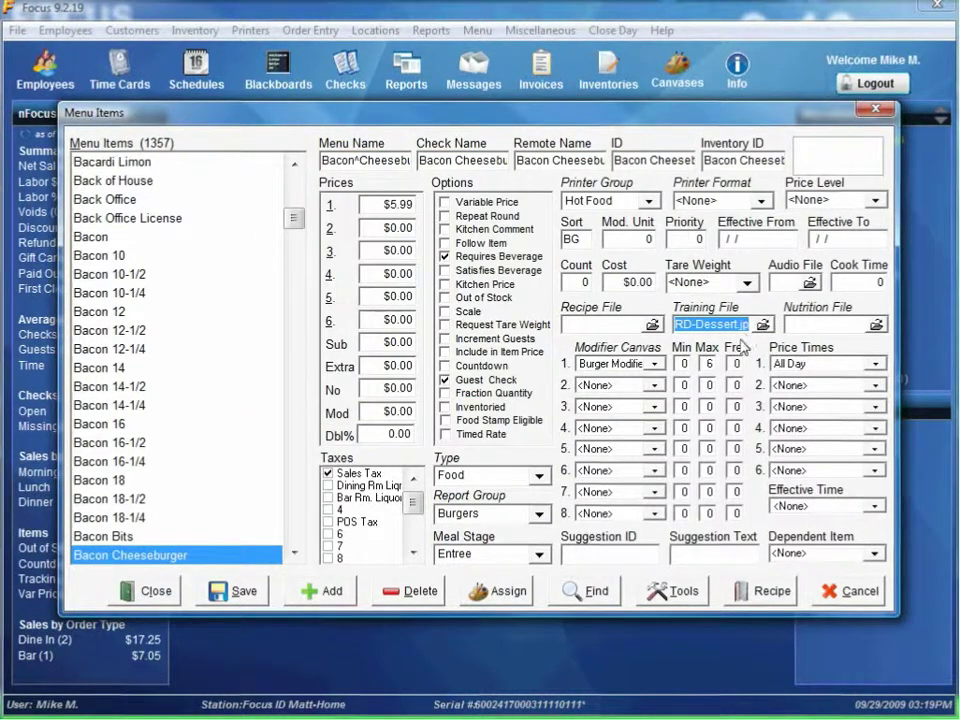
Save the Bacon Cheeseburger menu item with its RD-Dessert.jpg training file and close Menu Items.
{"action": "left_click", "coordinate": [216, 591]}
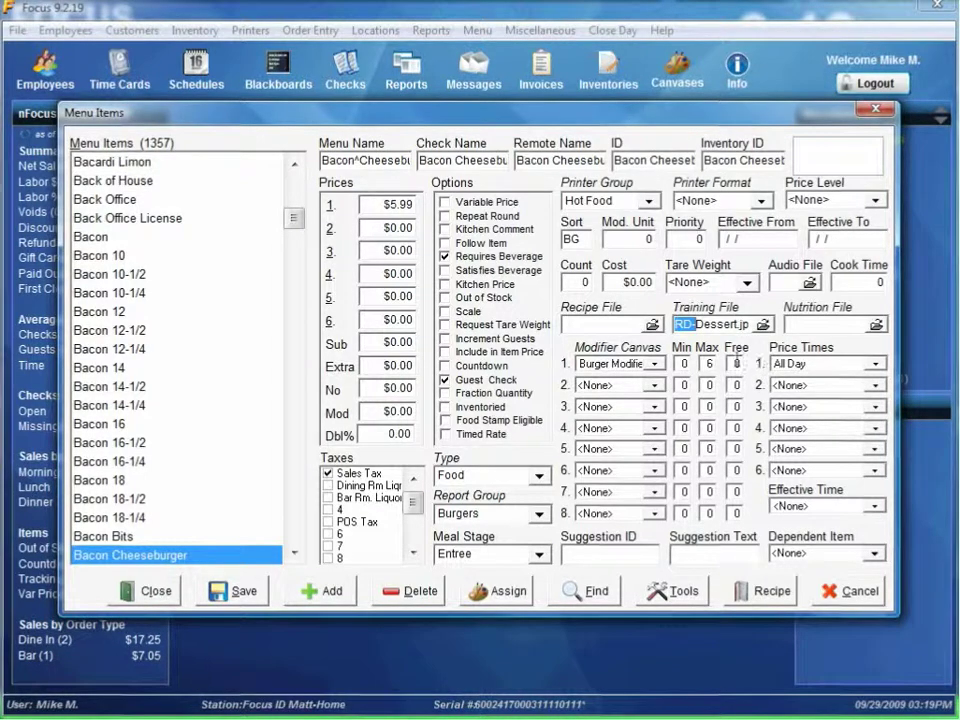
{"action": "left_click", "coordinate": [232, 592]}
{"action": "left_click", "coordinate": [152, 591]}
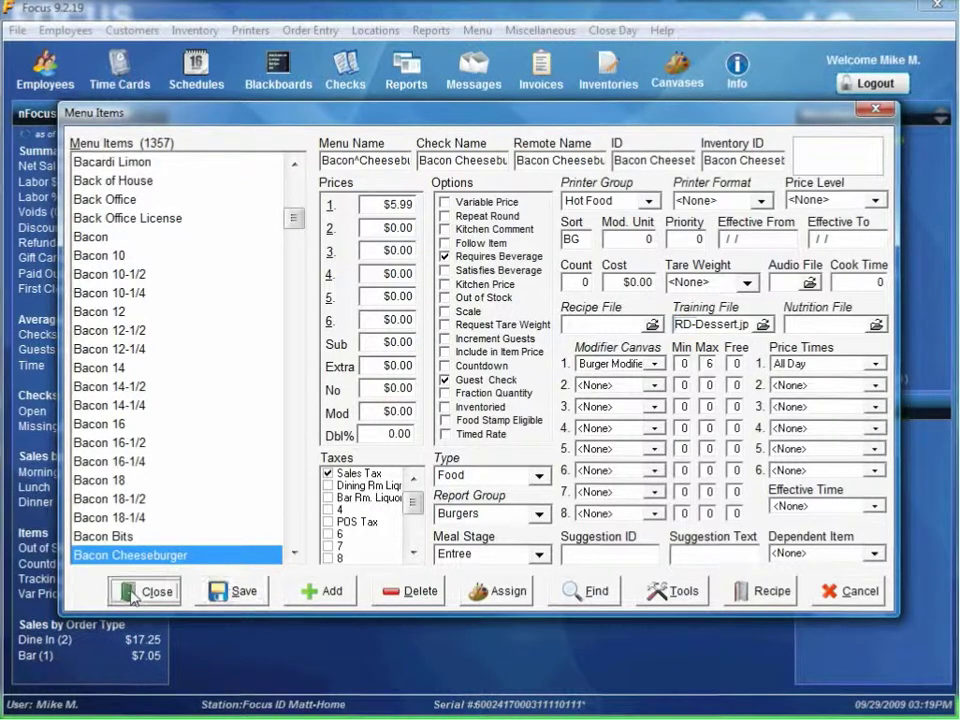